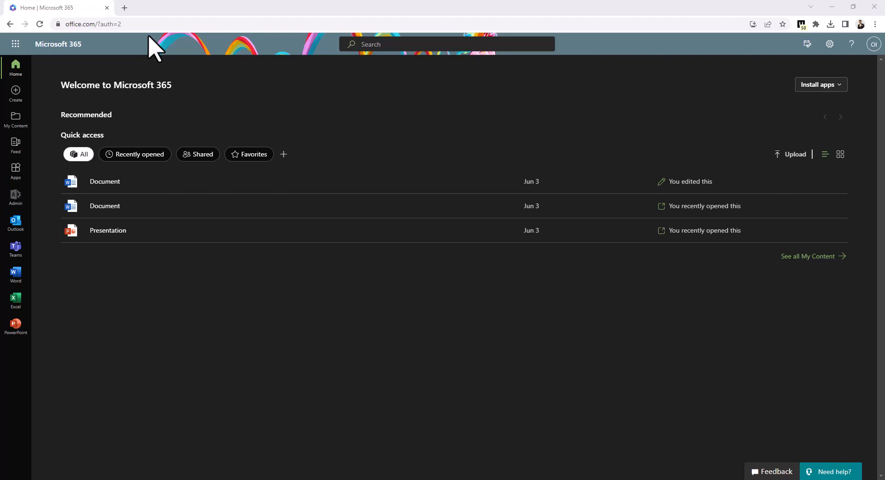
Open the Microsoft 365 admin center and go to the Domains page in its settings
left_click(21, 197)
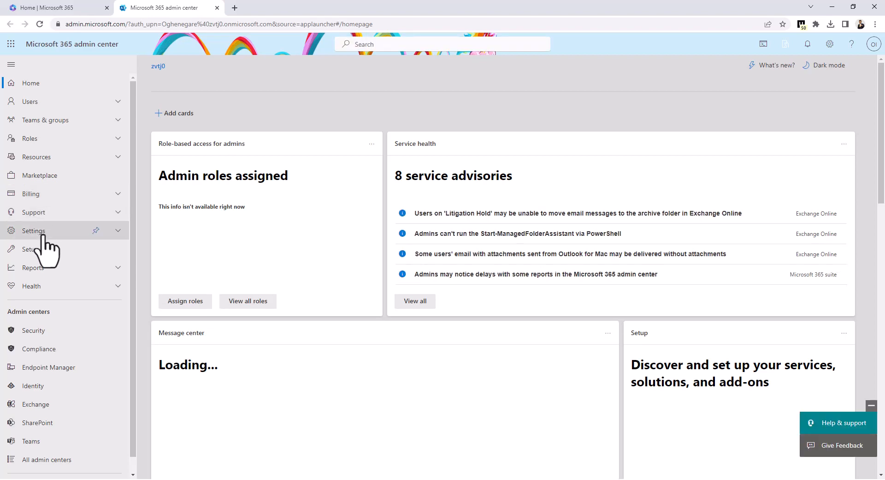
left_click(43, 233)
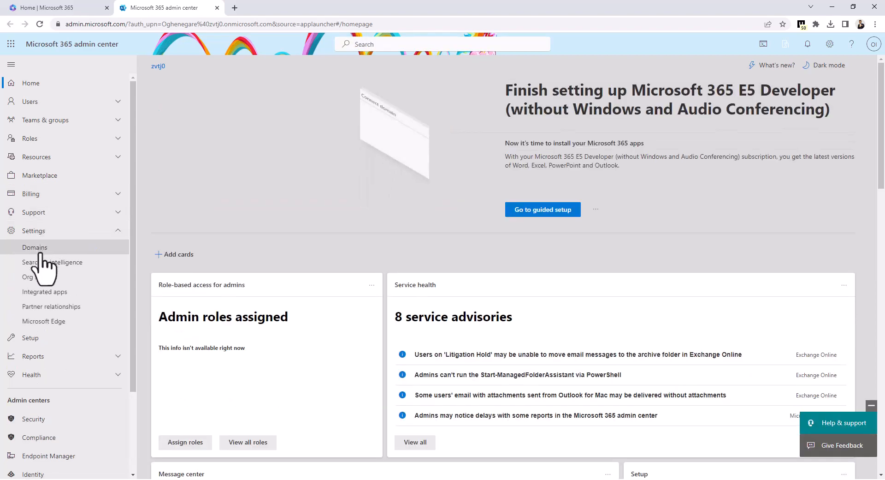
left_click(41, 253)
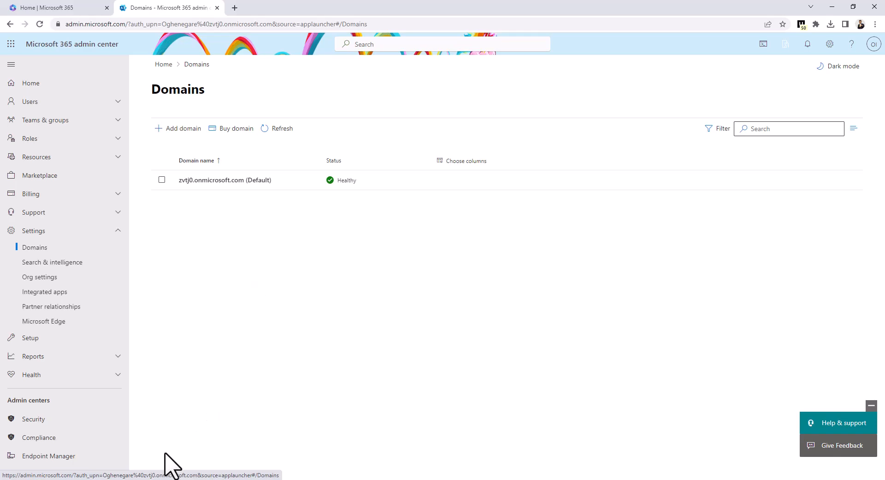
Switch to the Azure portal, search for "app service", and open mycloudonline.org from App Service Domains
mouse_move(169, 478)
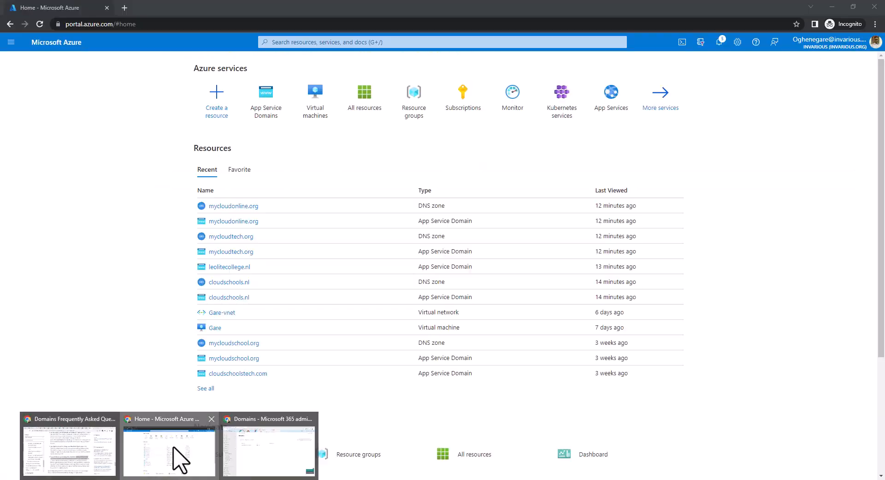
left_click(174, 447)
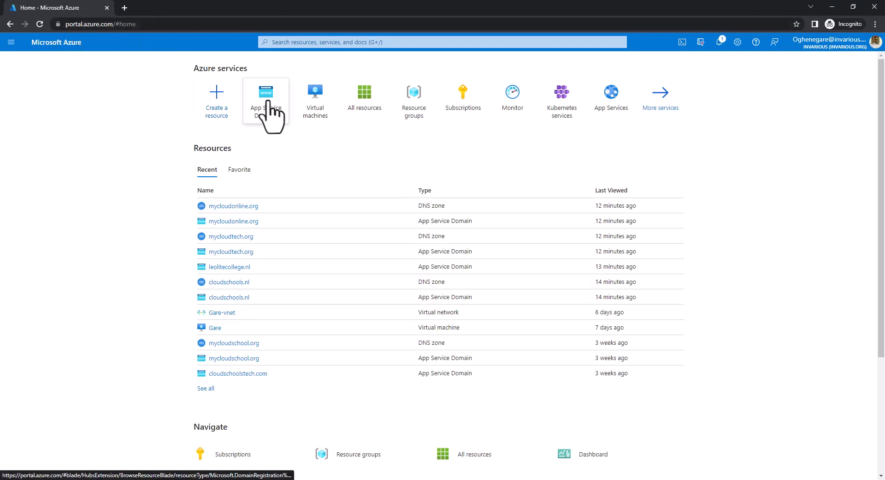
mouse_move(282, 99)
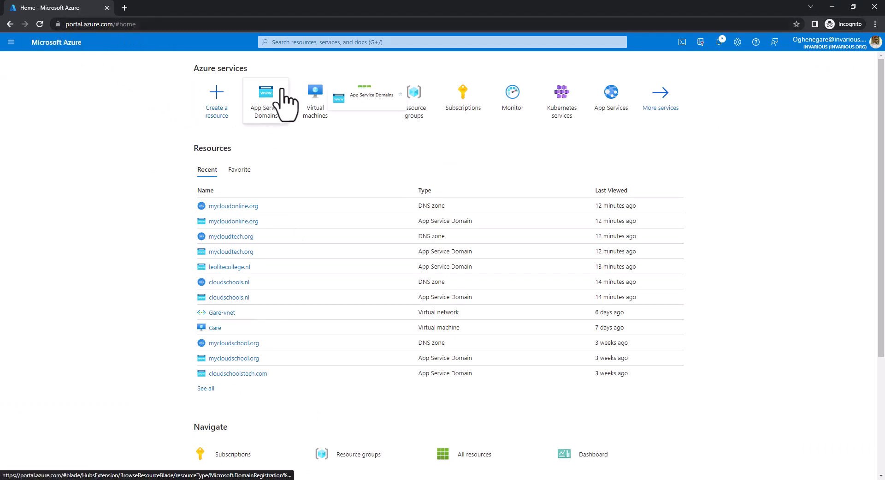
left_click(327, 45)
type("app")
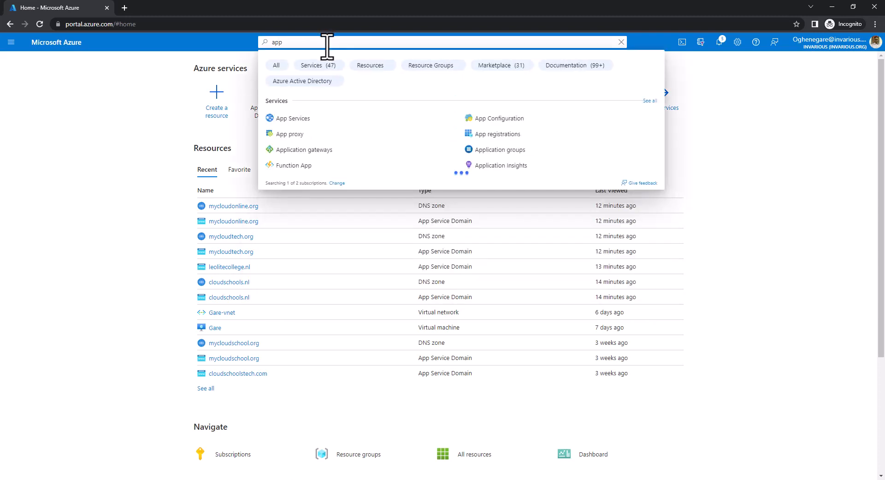
type(" servi")
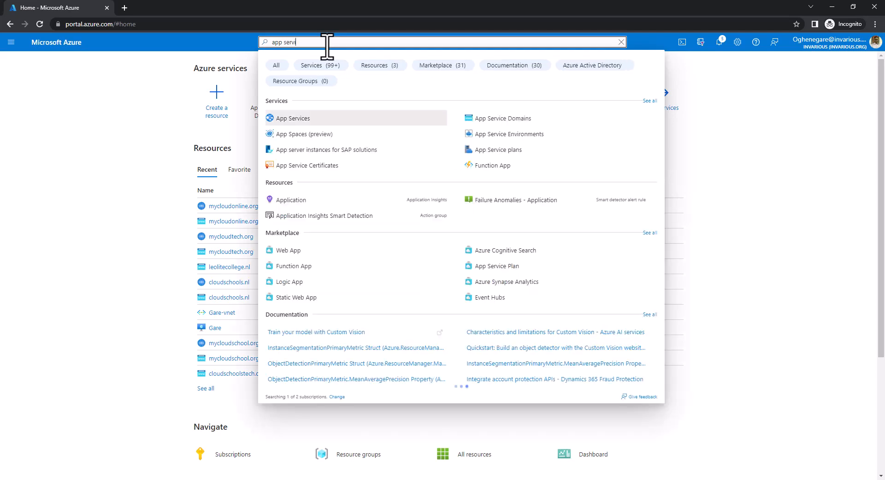
type("ce")
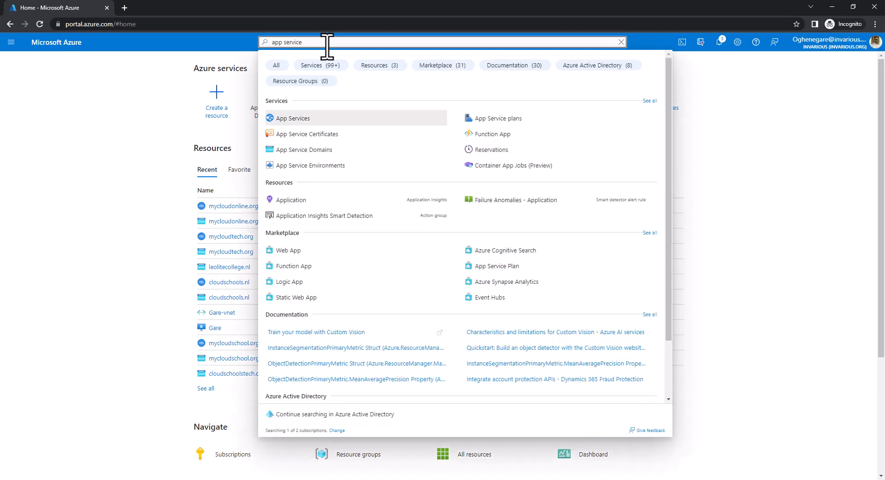
left_click(299, 154)
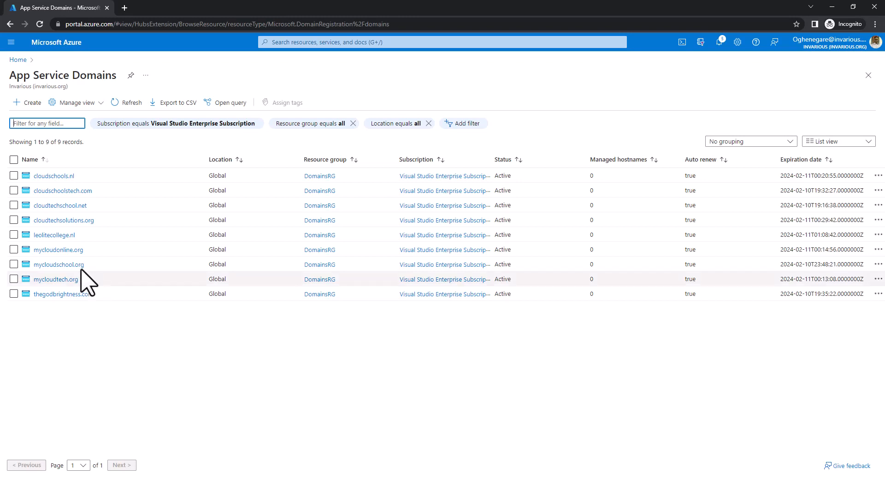
left_click(49, 253)
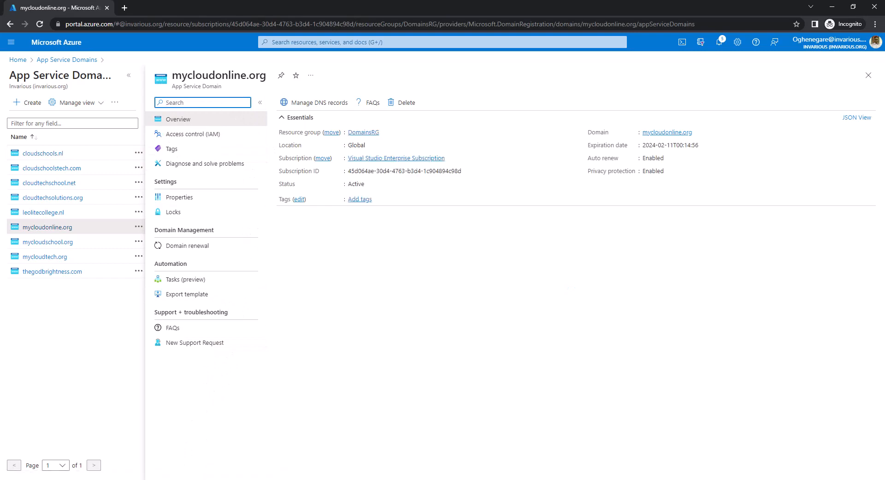
Switch back to the Microsoft 365 admin center and start adding a domain named mycloudonline.org
left_click(169, 479)
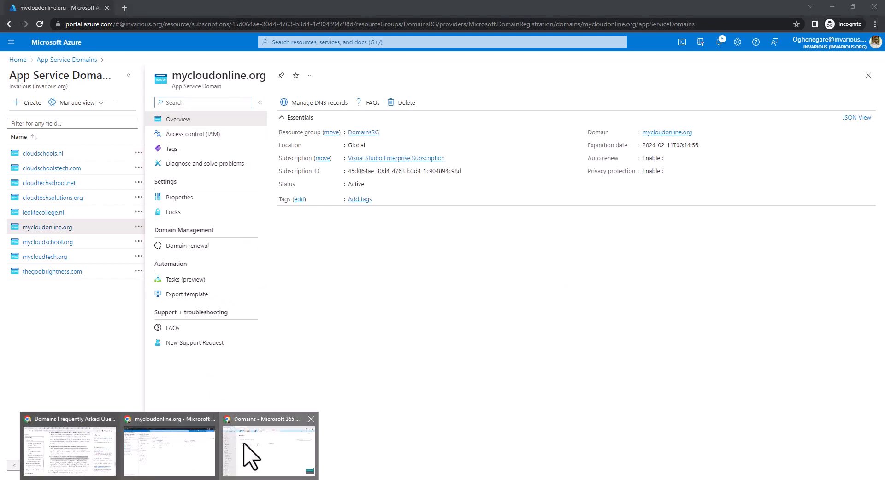
left_click(249, 455)
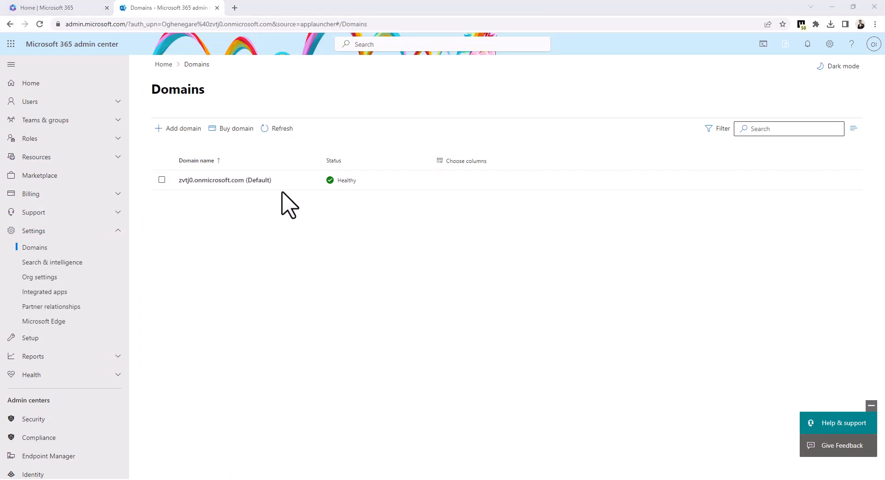
left_click(178, 130)
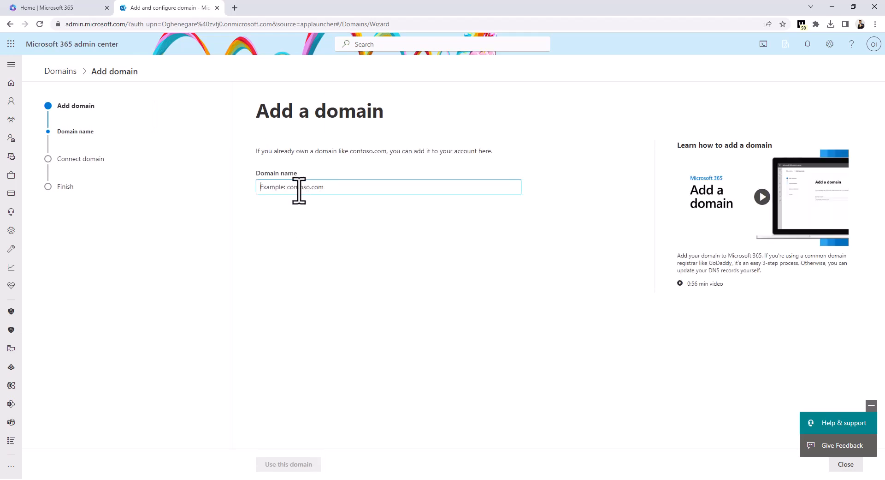
type("mycloud")
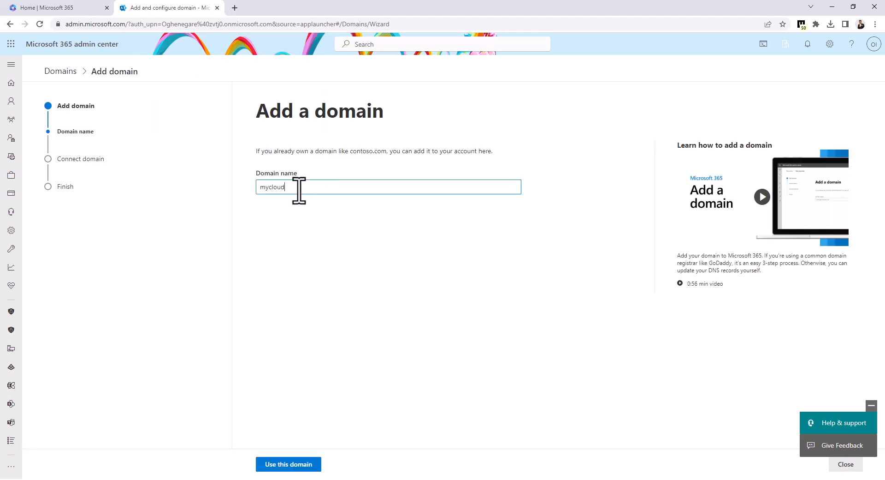
type("online.org")
Check the domain name against the Azure portal and submit mycloudonline.org as the domain to use
mouse_move(184, 475)
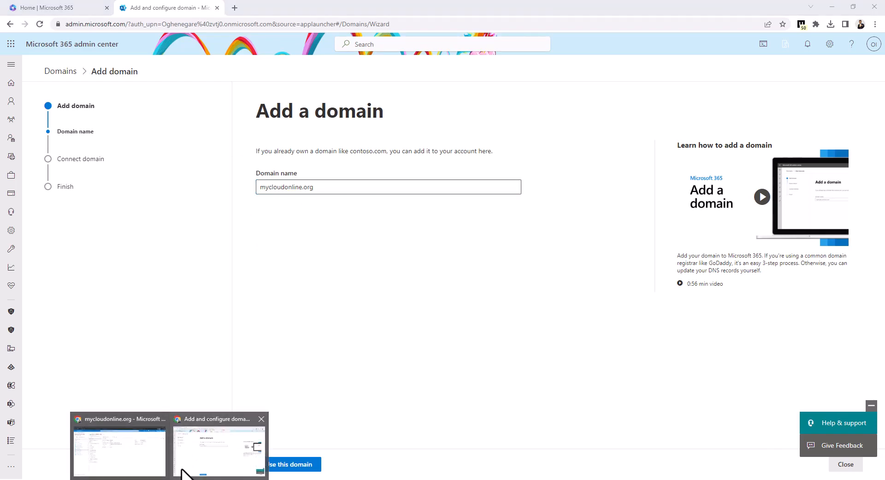
left_click(141, 466)
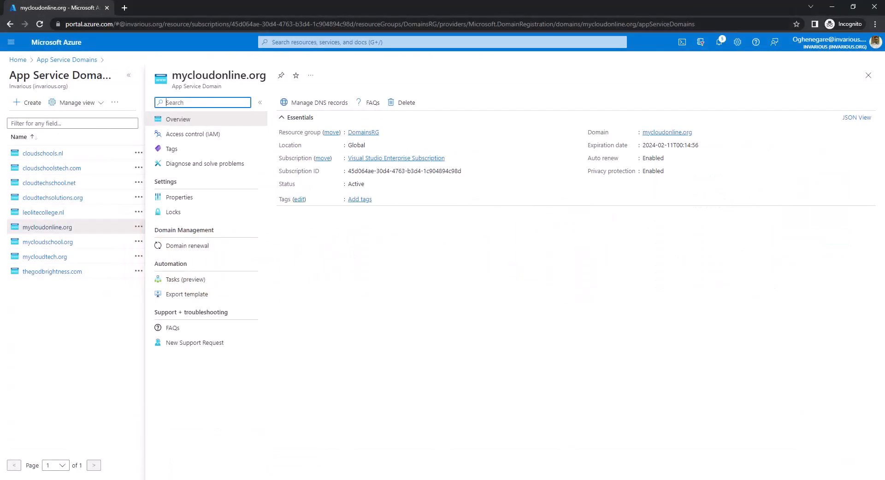
mouse_move(152, 478)
left_click(200, 453)
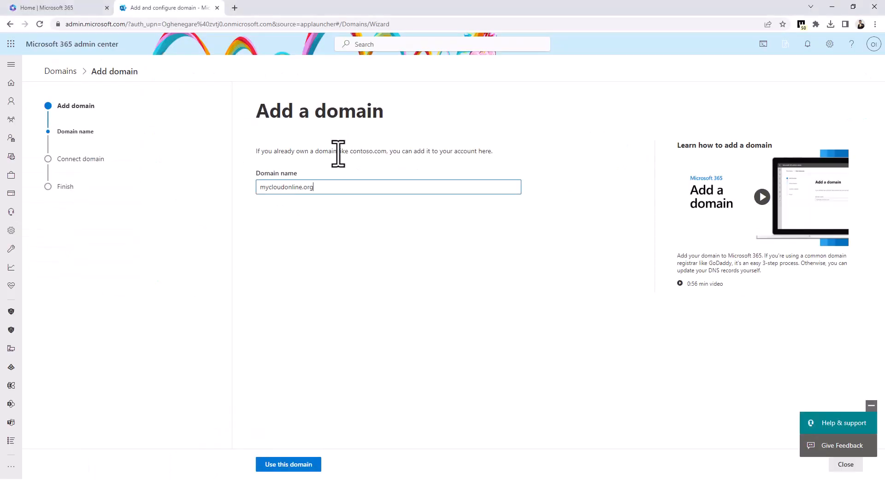
left_click(286, 469)
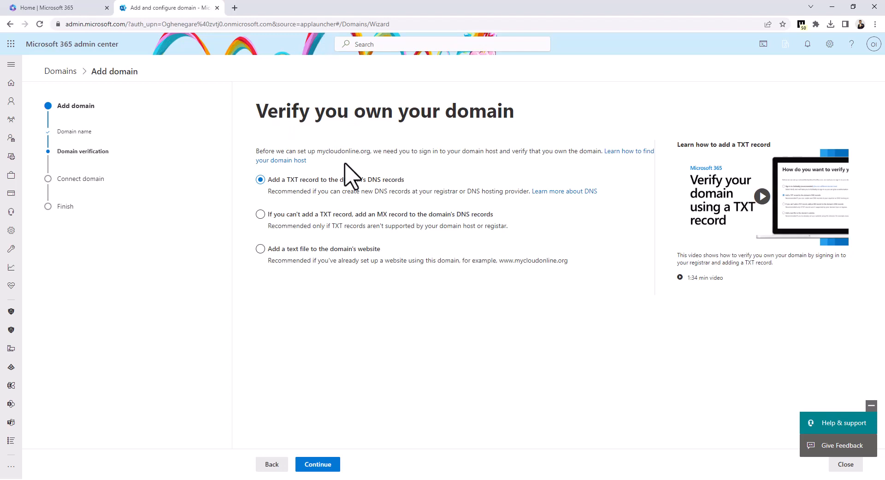
Review the ownership verification methods and continue with adding a TXT record to the domain's DNS records
left_click(465, 214)
left_click(349, 259)
left_click(326, 467)
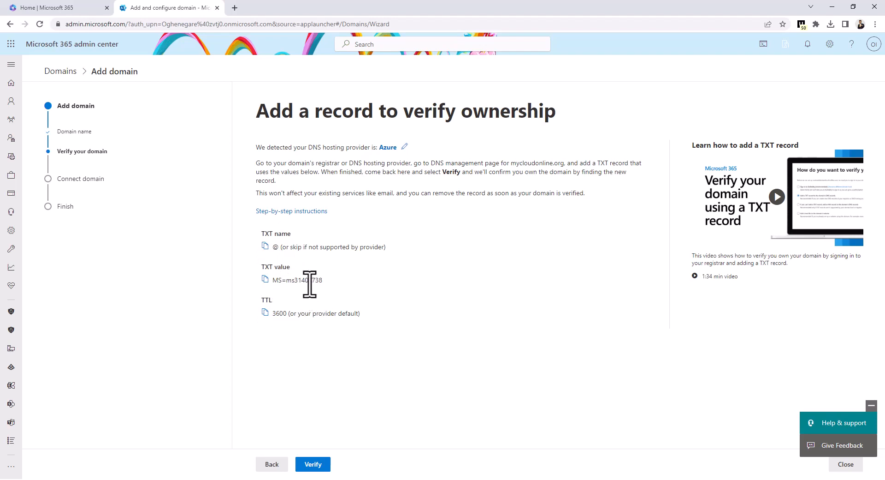
Review the detected DNS hosting provider and copy the TXT value for verifying the domain
left_click_drag(322, 280, 280, 282)
left_click(265, 279)
double_click(329, 147)
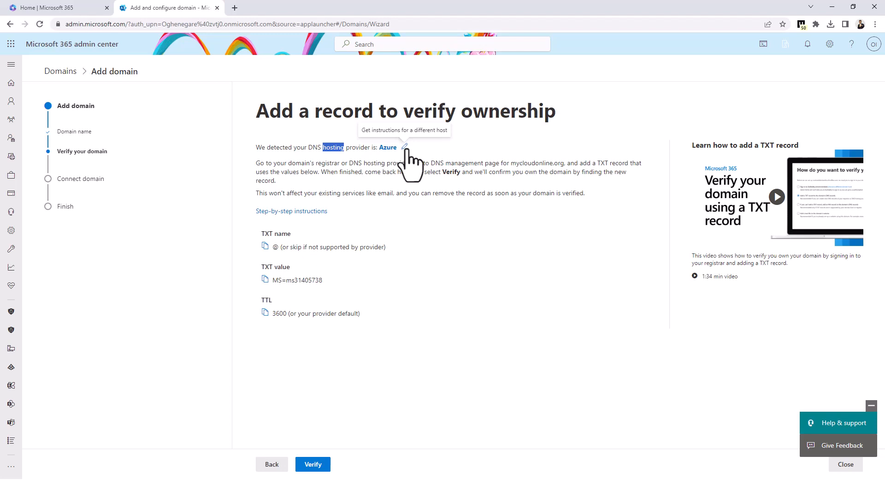
left_click(265, 279)
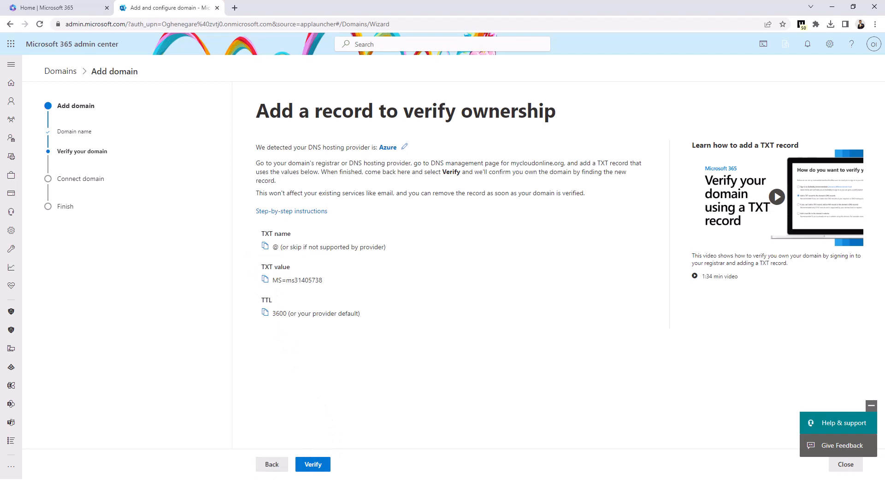
Switch to the Azure portal, open the DNS records of mycloudonline.org, and start a new record set
left_click(169, 479)
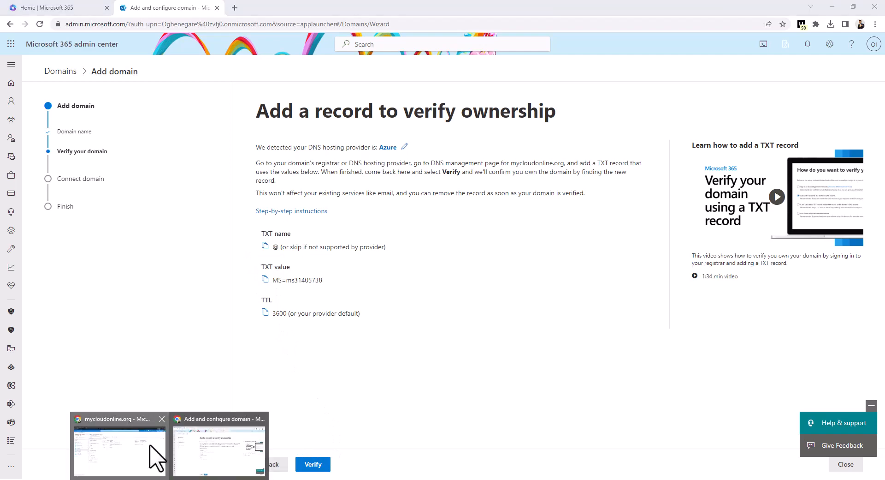
left_click(154, 456)
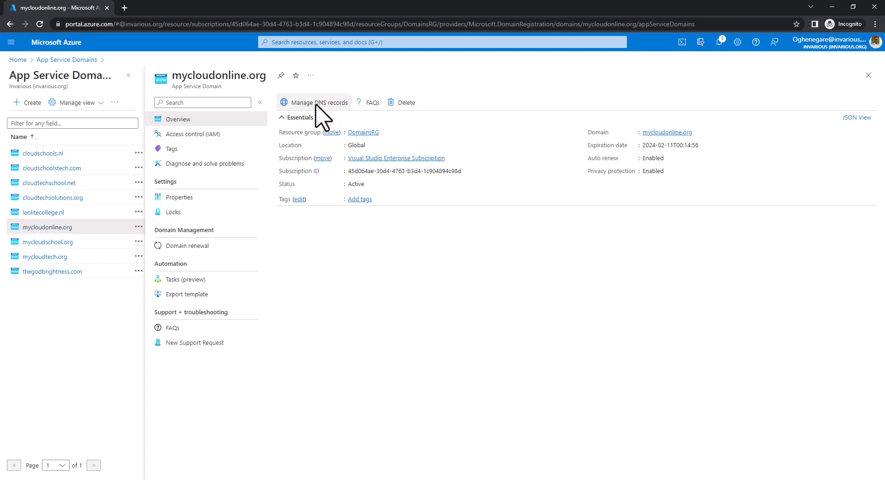
left_click(317, 104)
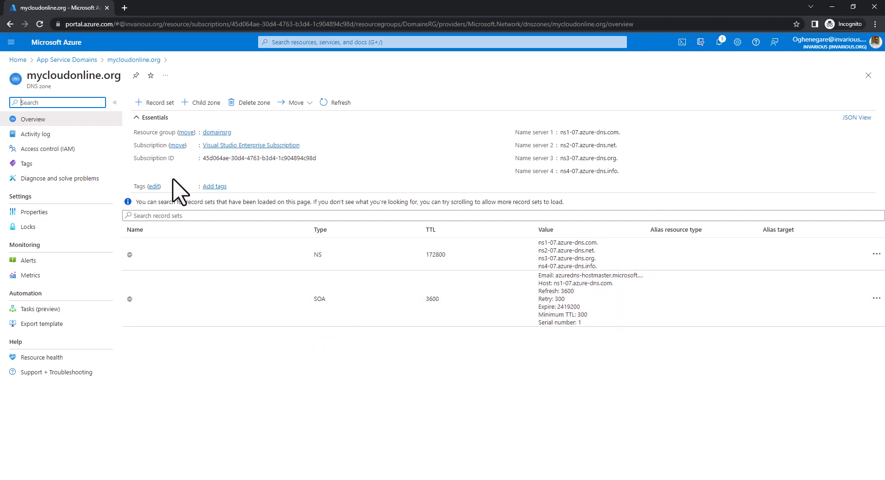
left_click(148, 102)
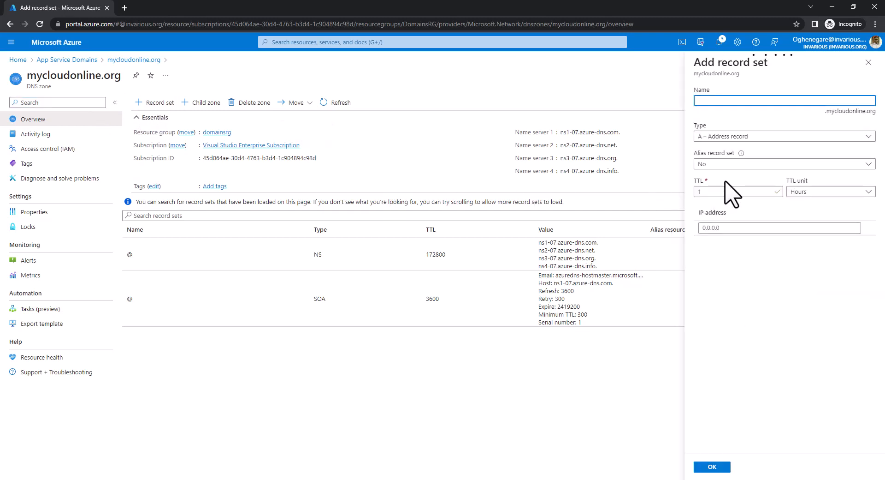
Copy the TXT verification value again from the Microsoft 365 admin center and return to the Azure record set form
left_click(198, 479)
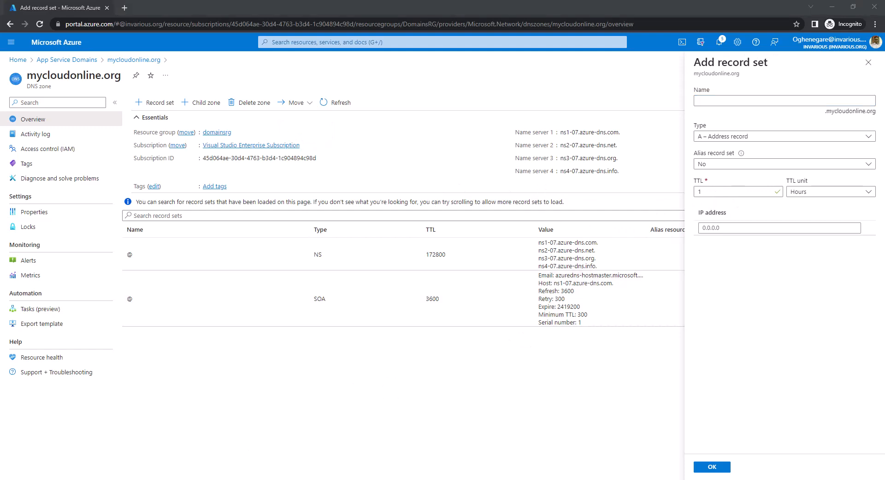
left_click(139, 418)
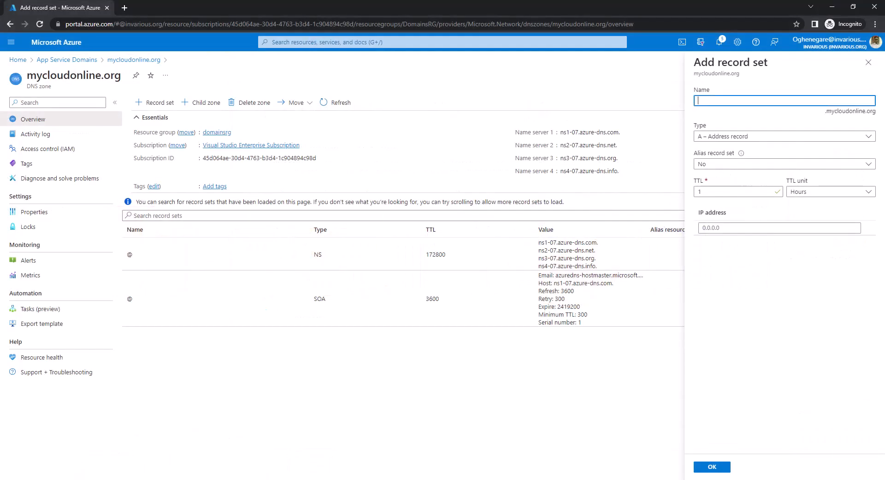
left_click(228, 456)
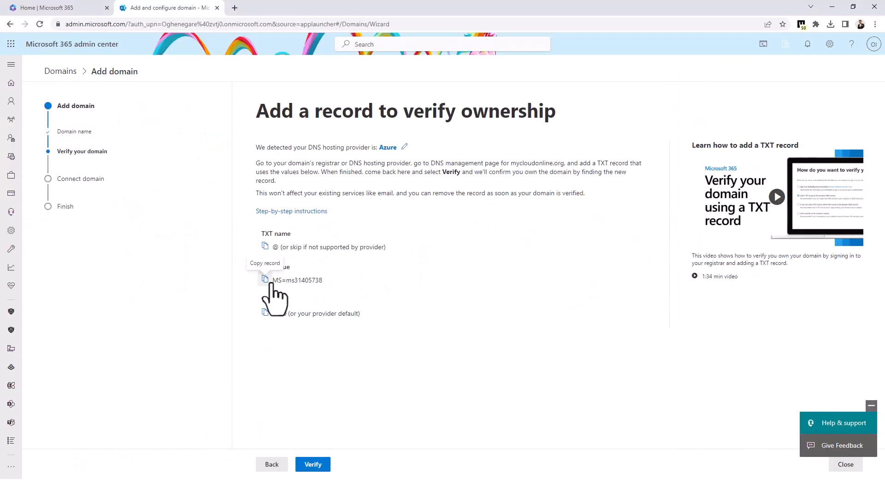
left_click(198, 479)
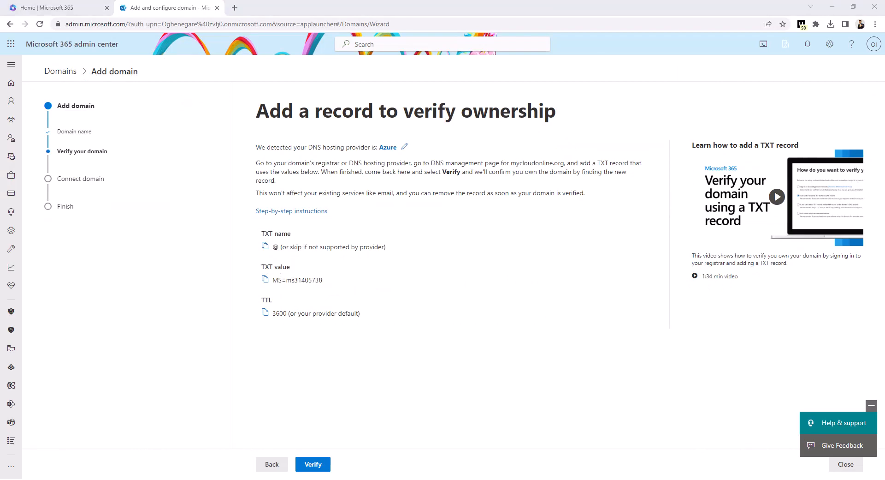
left_click(138, 459)
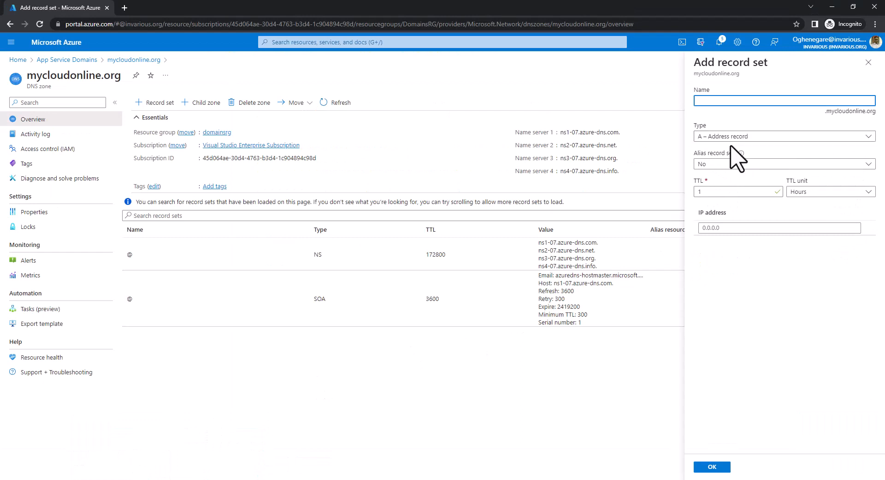
Set the record set's type to TXT – Text record type and paste the domain verification code as its value
left_click(870, 135)
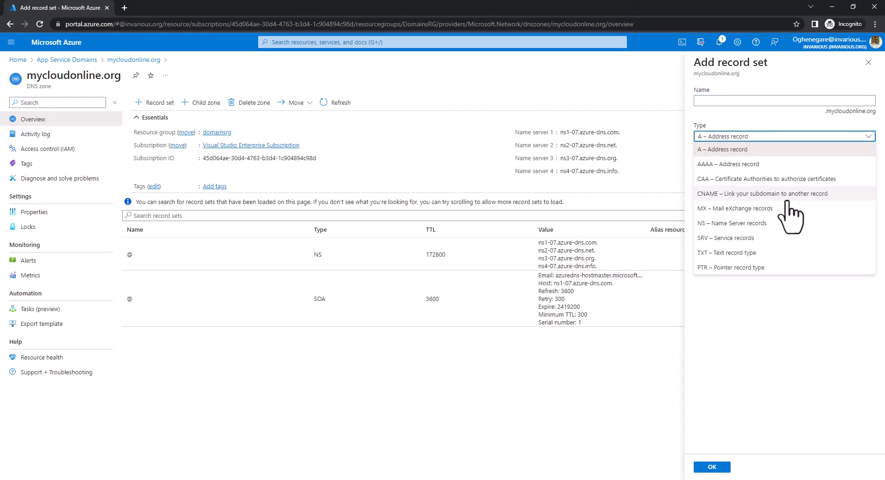
left_click(719, 252)
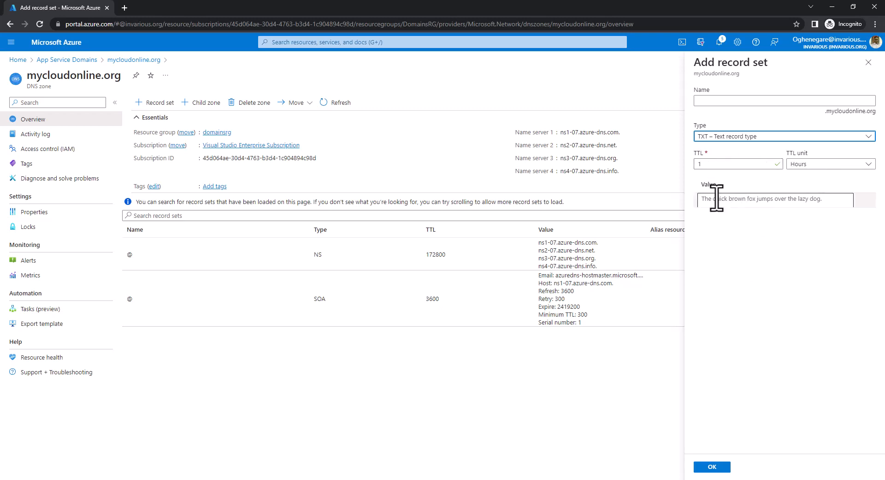
left_click(731, 202)
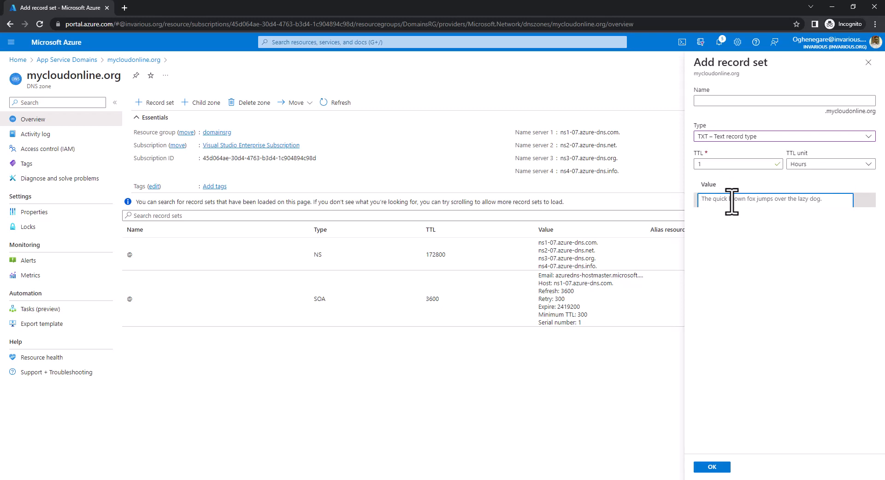
key("ctrl+v")
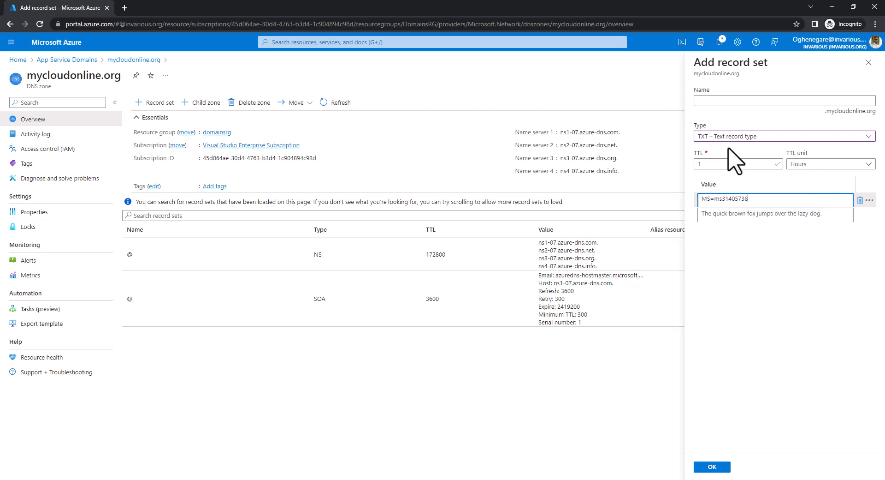
Check the expected TXT name in the Microsoft 365 admin center, name the Azure record set @, and create it
left_click(724, 100)
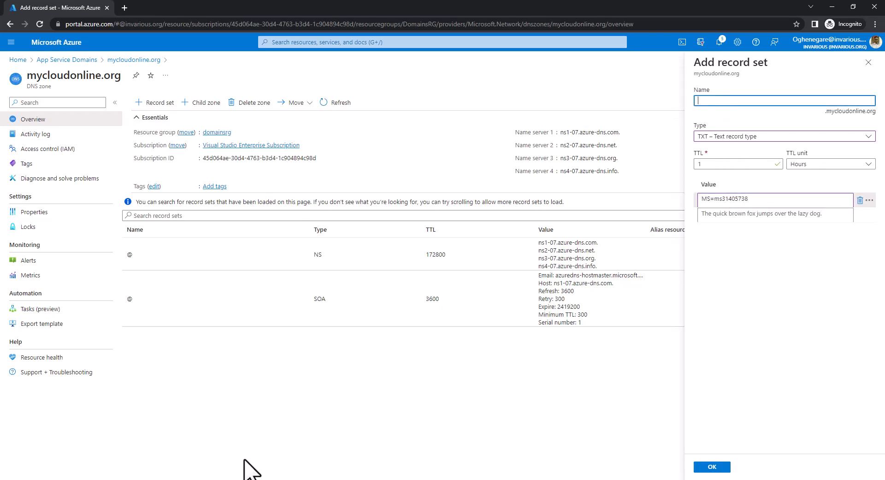
mouse_move(172, 479)
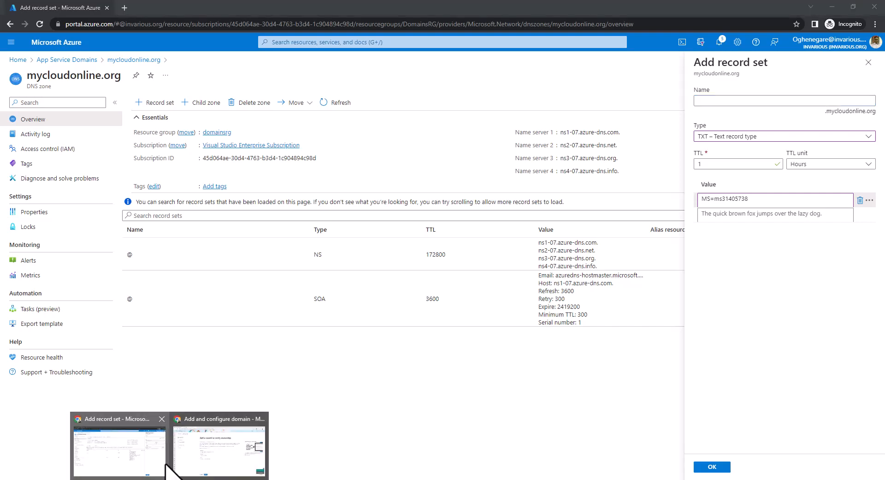
left_click(206, 466)
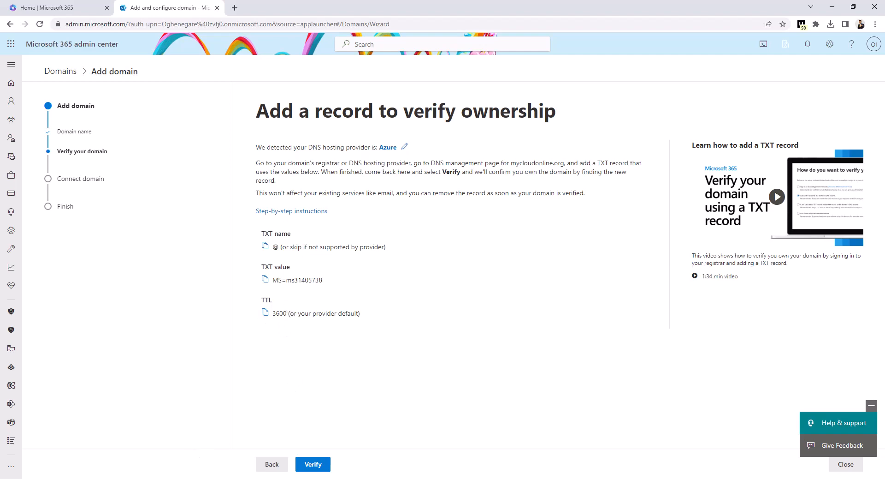
left_click(170, 479)
left_click(124, 461)
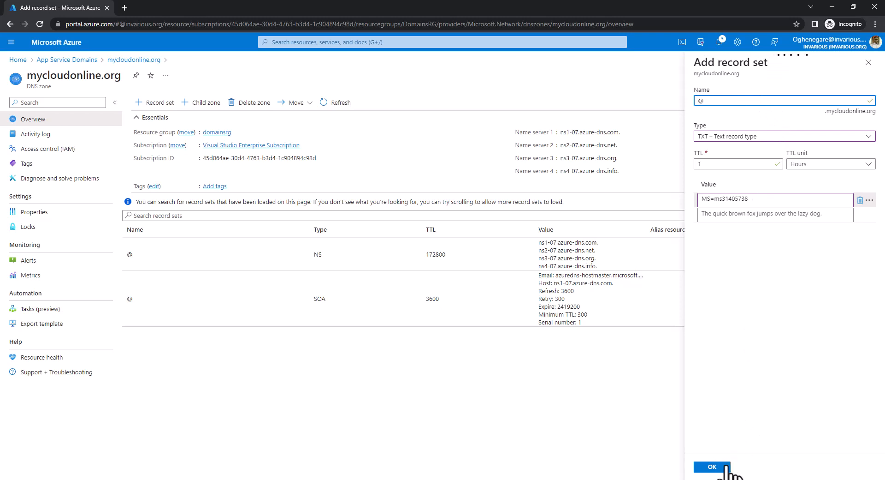
left_click(713, 467)
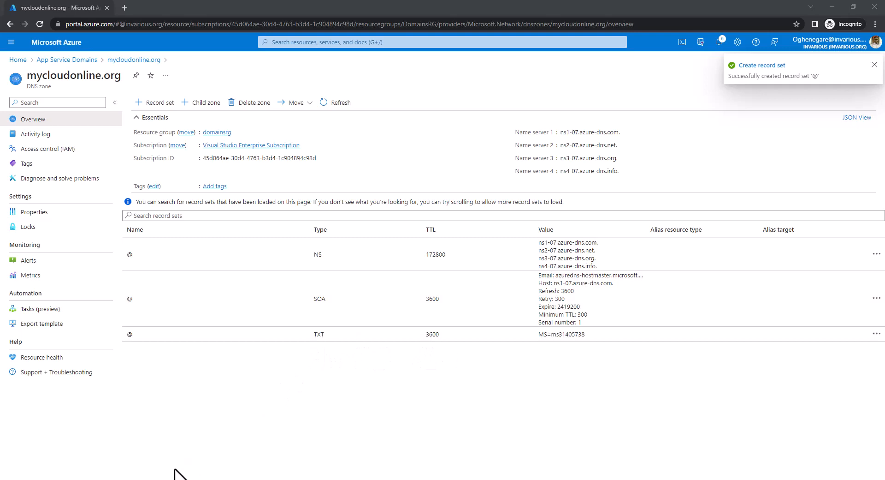
Switch to the Microsoft 365 admin center, verify ownership of the domain, and continue with the option Add your own DNS records
left_click(212, 446)
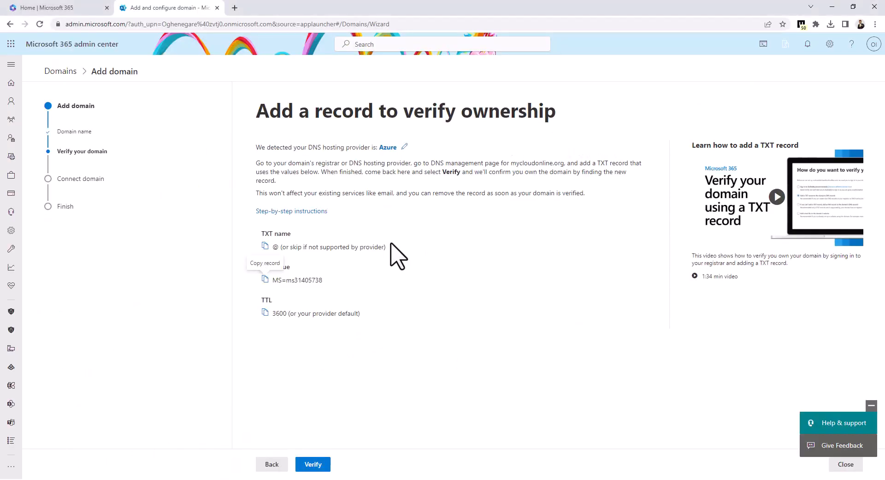
left_click(313, 465)
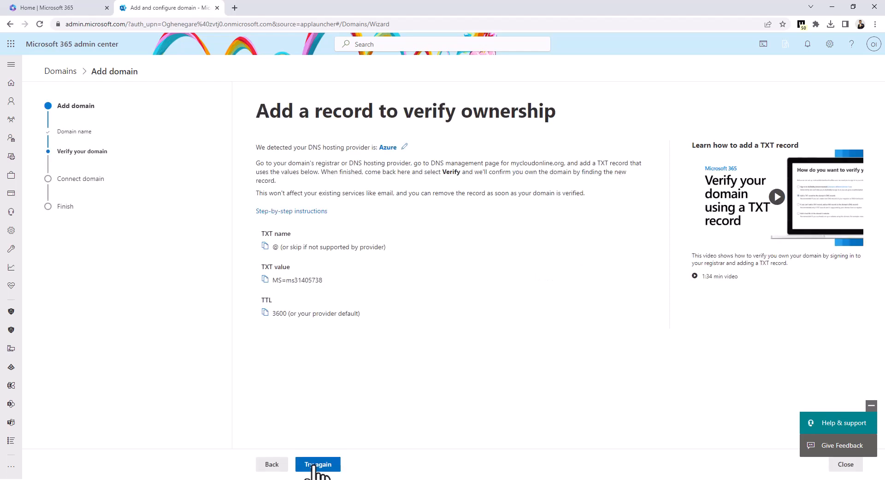
left_click(313, 465)
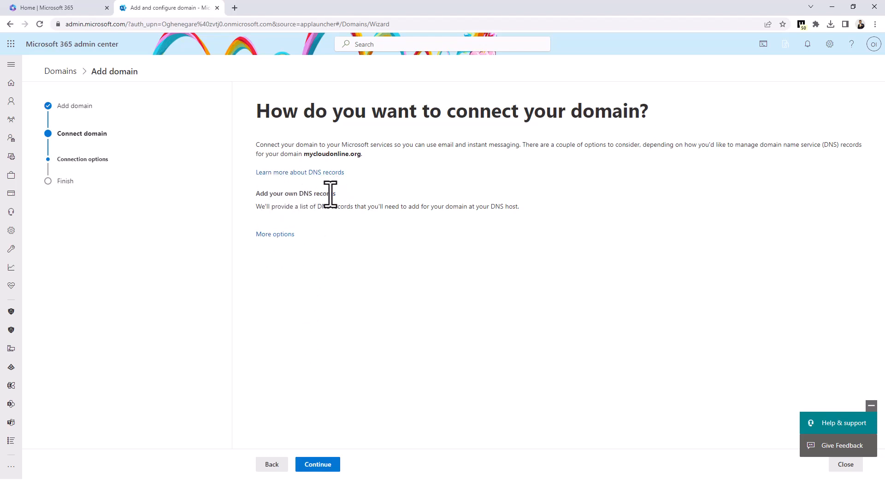
left_click(277, 235)
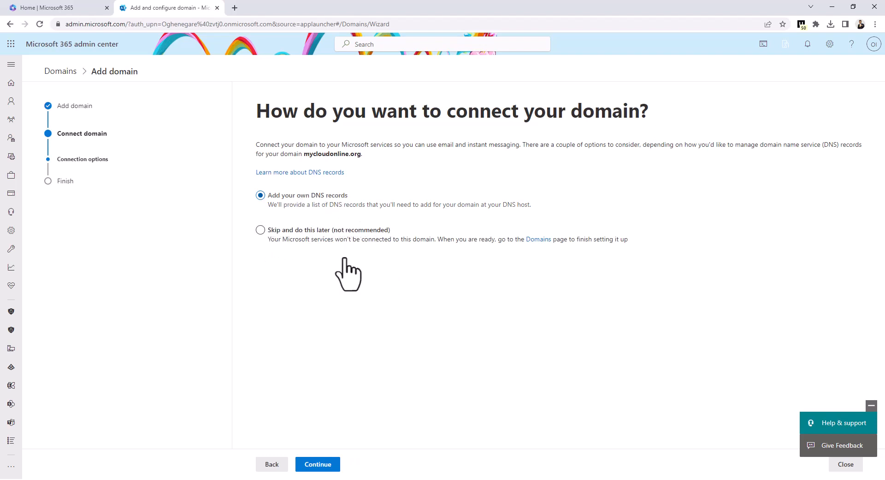
left_click(315, 465)
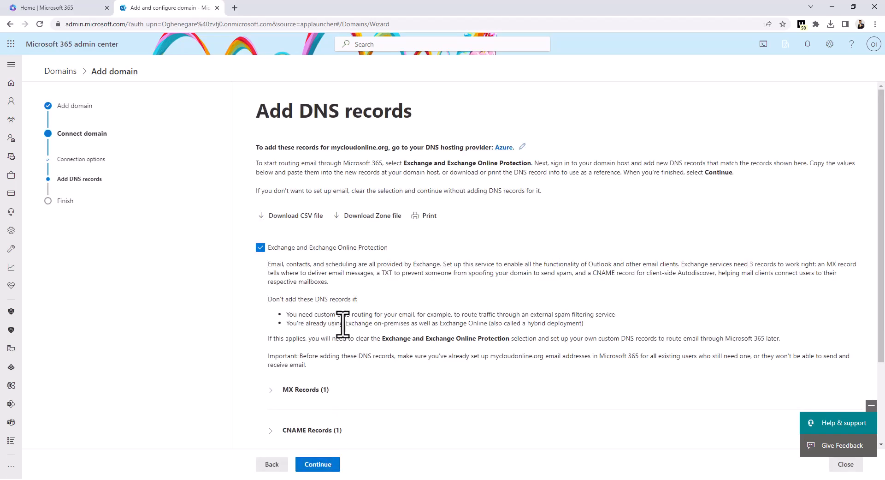
Expand the MX, CNAME and TXT records under Exchange and Exchange Online Protection to examine their expected values
scroll(344, 323, "down", 1)
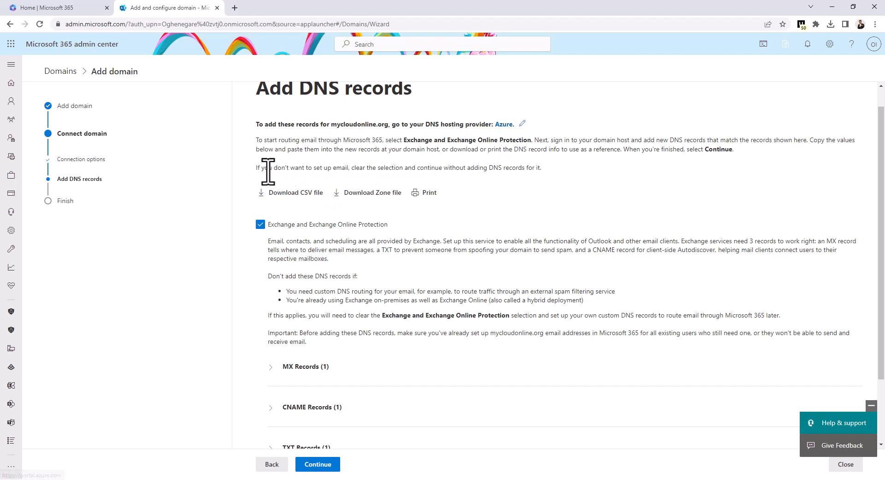
scroll(376, 255, "down", 1)
scroll(377, 255, "up", 2)
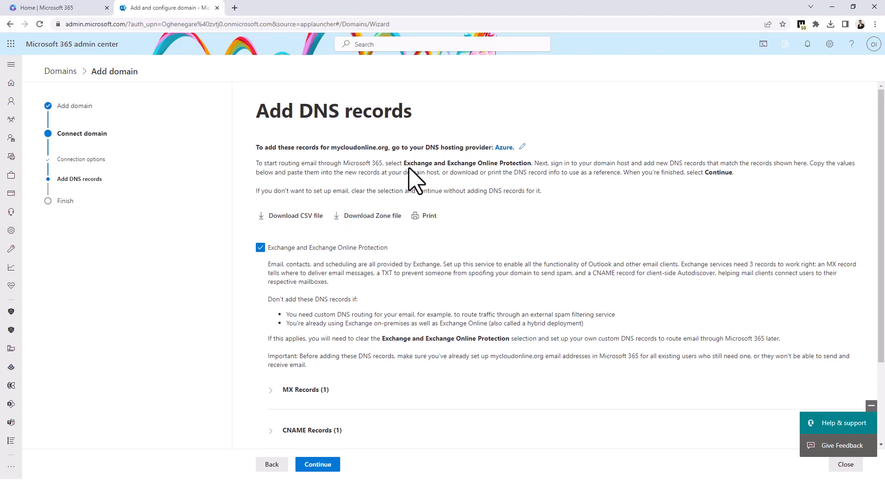
scroll(353, 387, "down", 3)
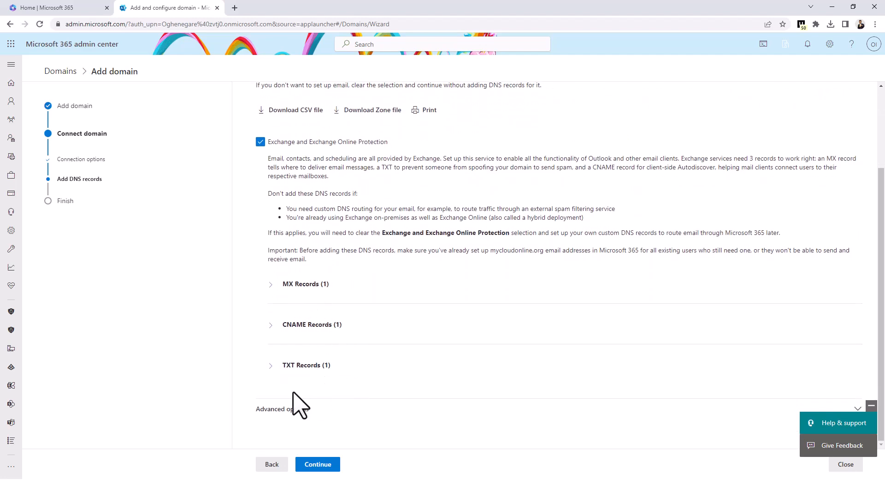
left_click(271, 283)
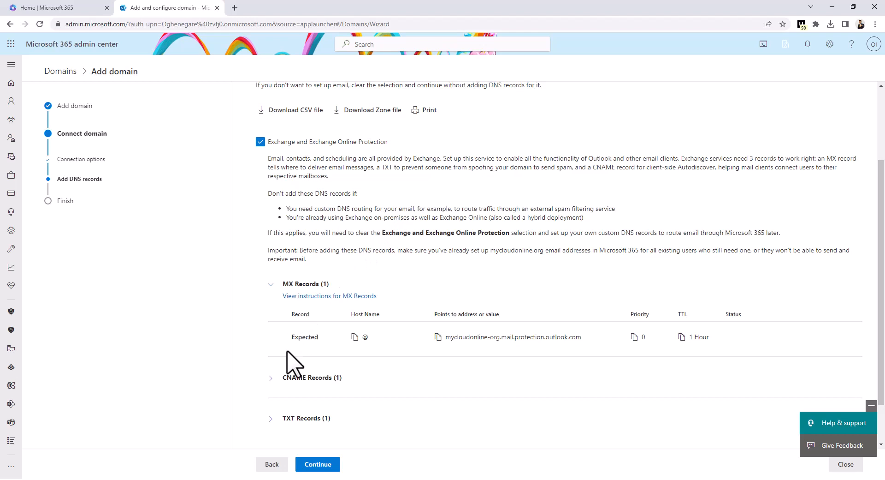
left_click(272, 377)
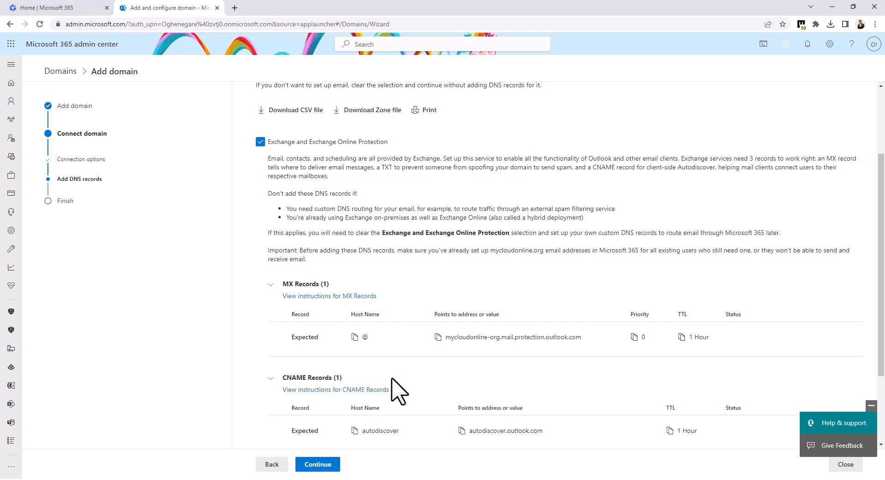
scroll(347, 374, "down", 2)
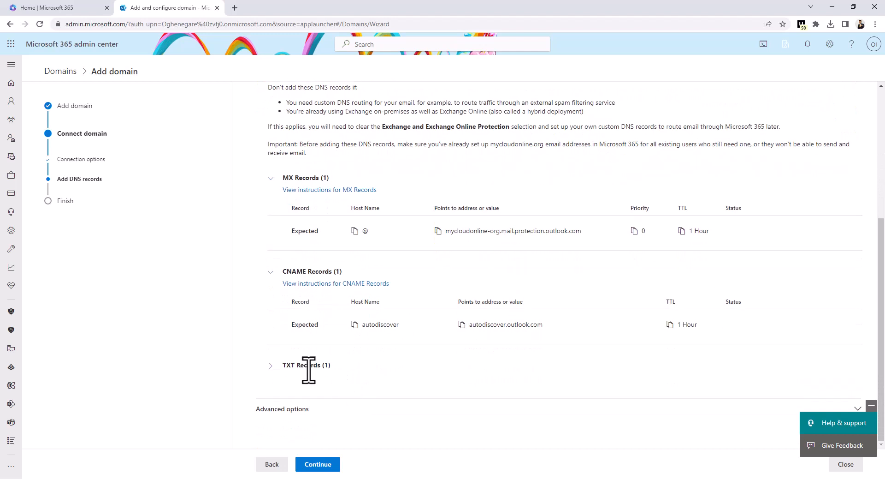
left_click(281, 369)
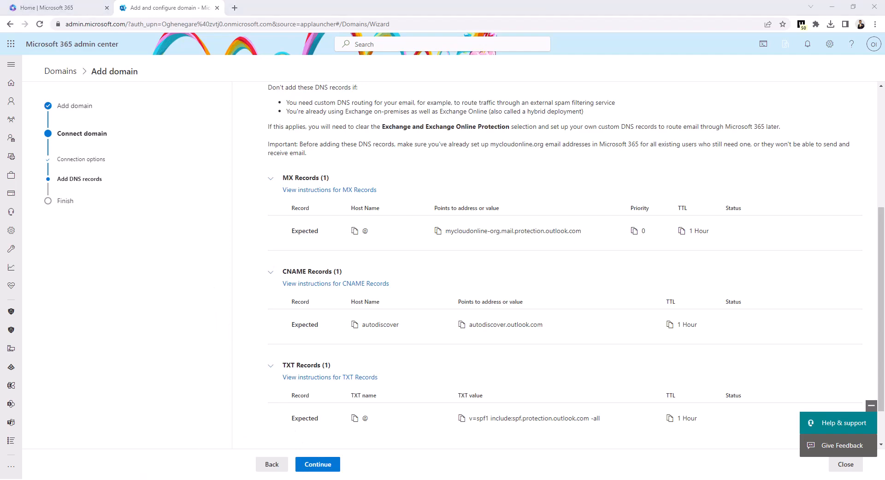
Switch to the Azure portal and start a new record set of type MX – Mail eXchange records
left_click(139, 460)
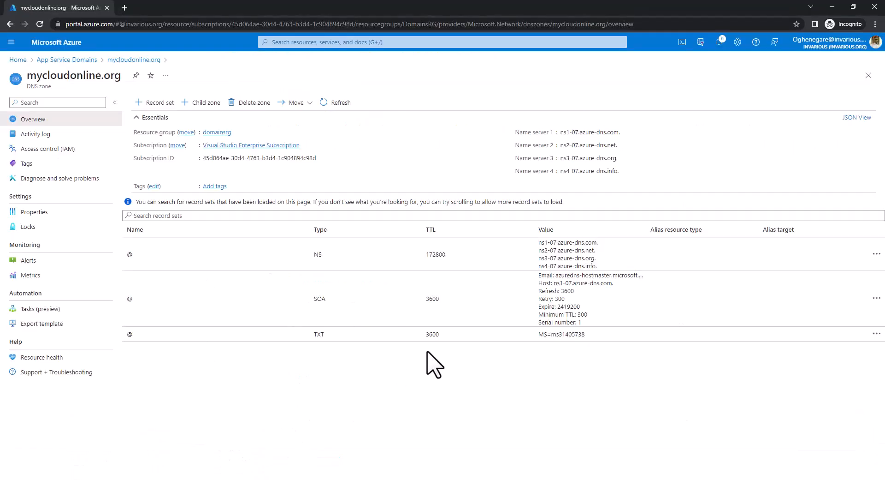
left_click(160, 103)
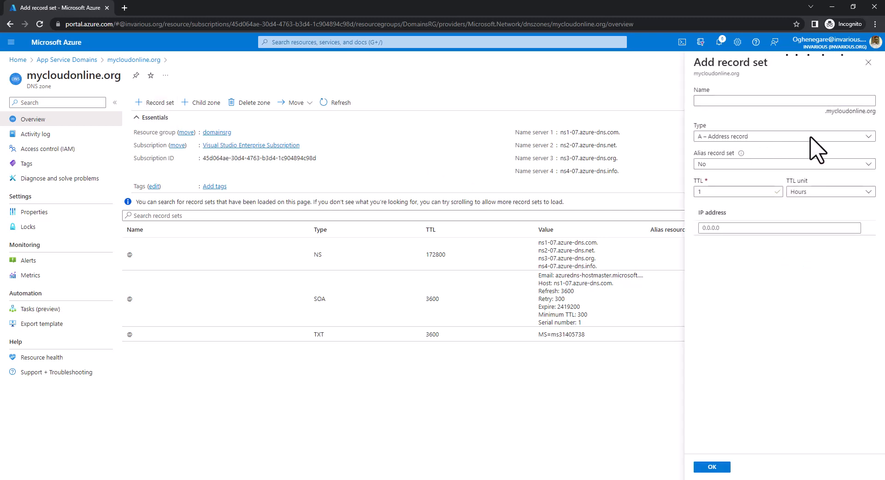
left_click(870, 138)
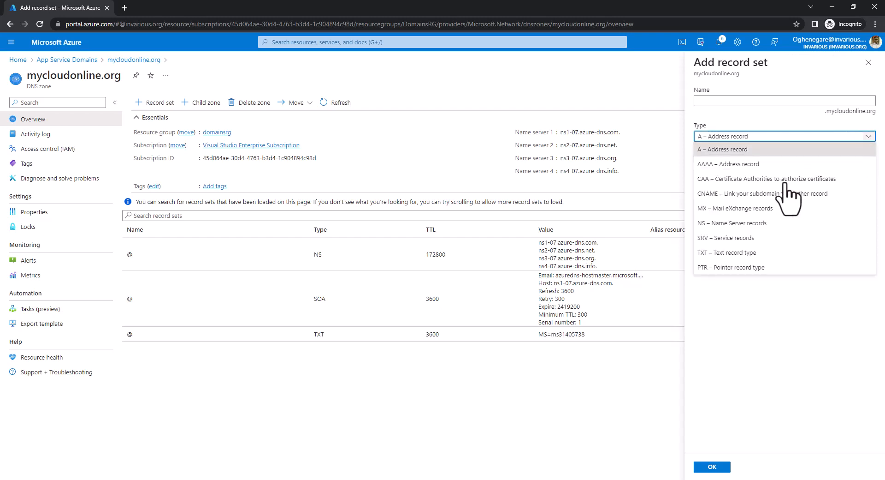
left_click(740, 209)
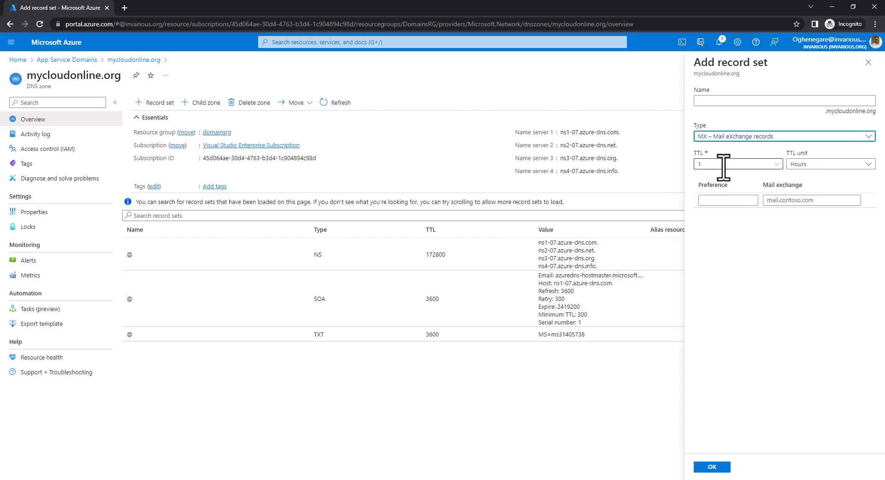
Set the record's mail exchange to mycloudonline-org.mail.protection.outlook.com, its preference to 0 and its name to @
left_click(791, 200)
key("ctrl+v")
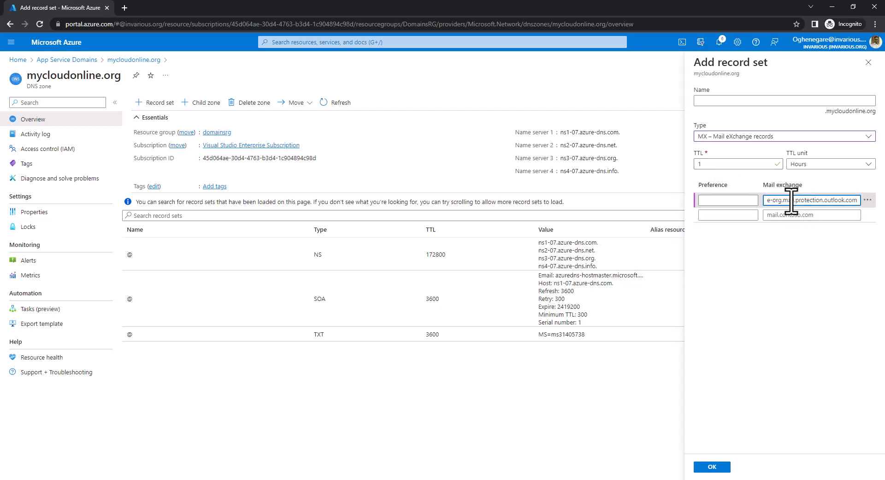
left_click(737, 201)
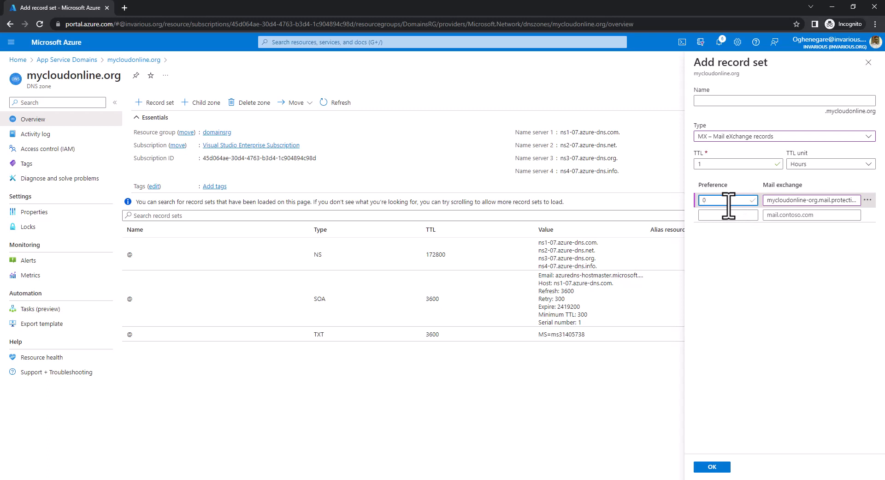
left_click(729, 101)
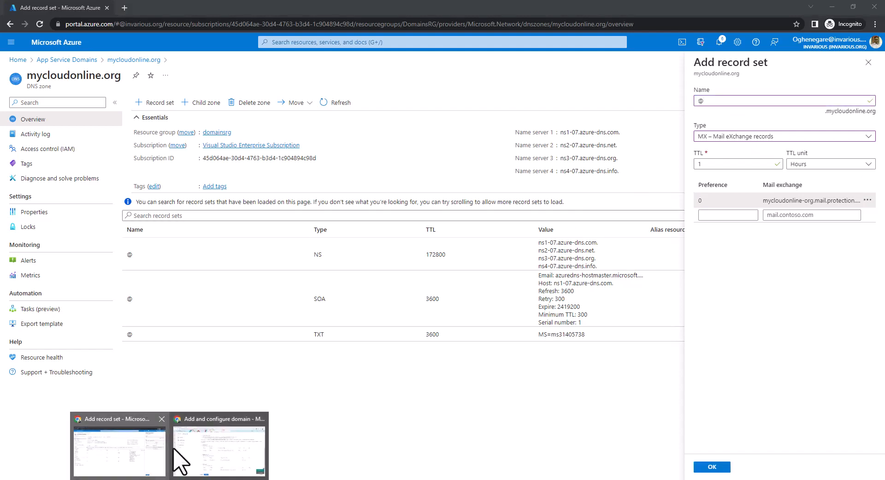
Check the expected MX settings in the Microsoft 365 admin center, set the Azure record's TTL to 3600 seconds, and create it
left_click(196, 447)
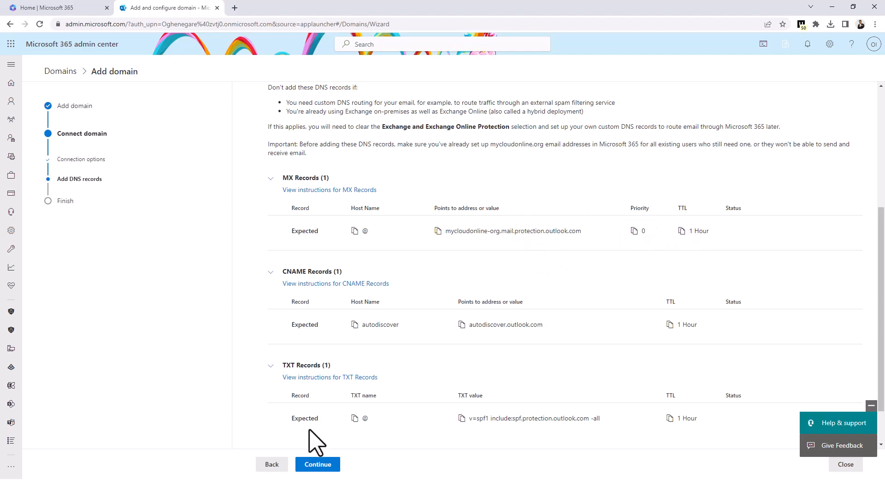
mouse_move(188, 473)
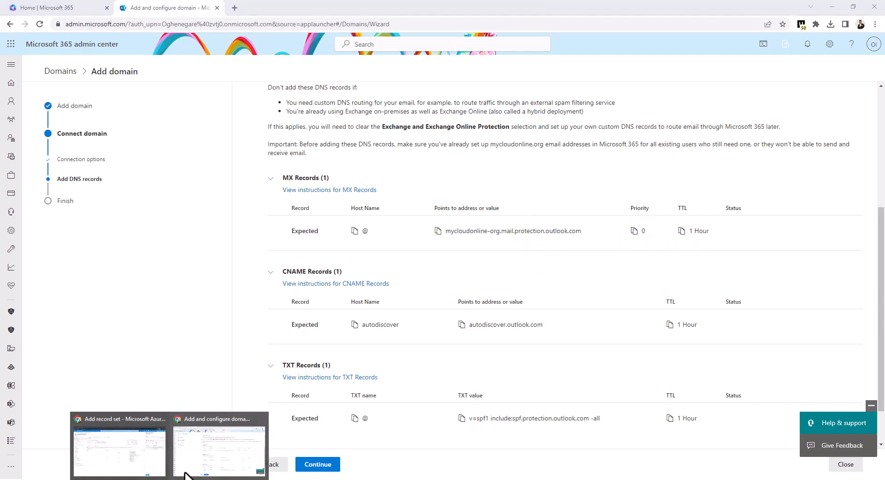
left_click(134, 458)
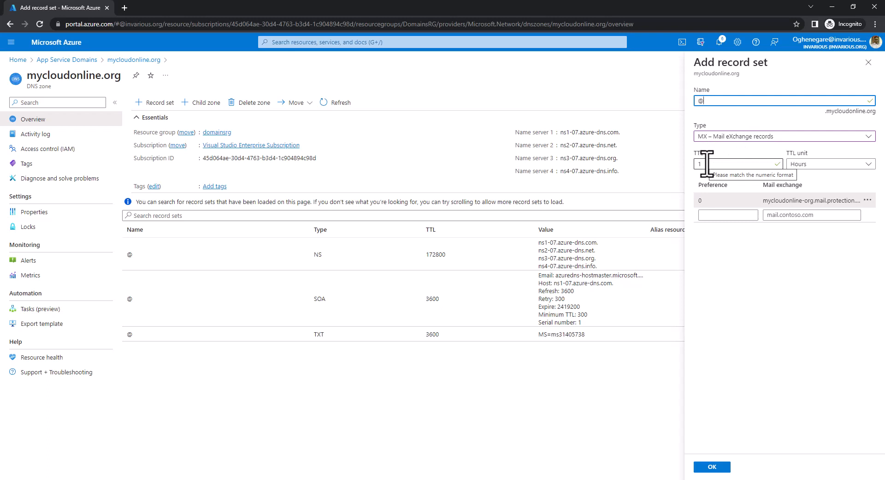
left_click(815, 164)
left_click(813, 176)
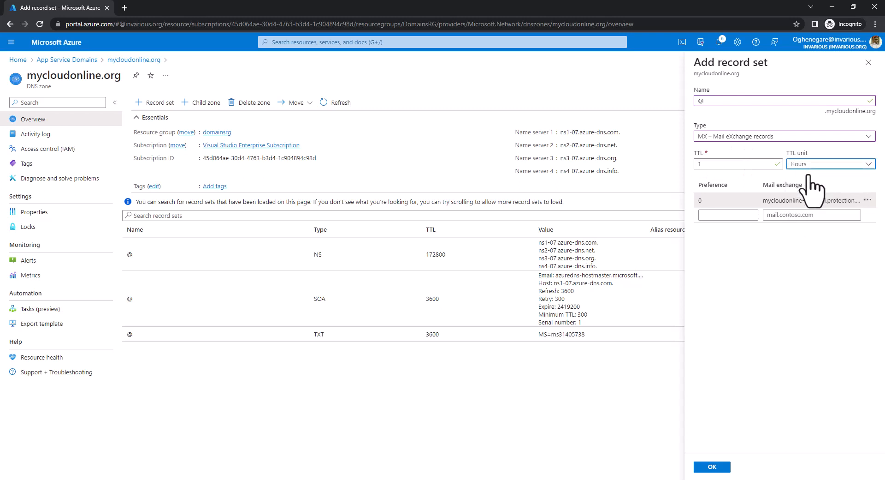
left_click(721, 164)
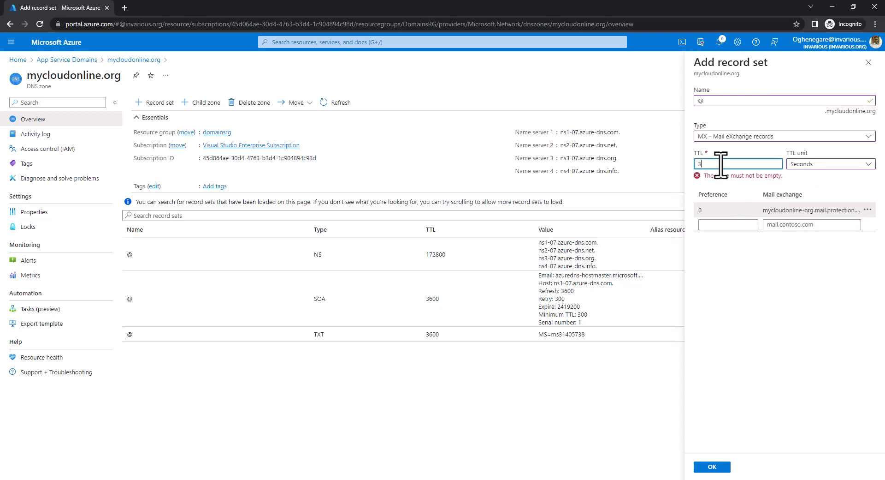
type("3600")
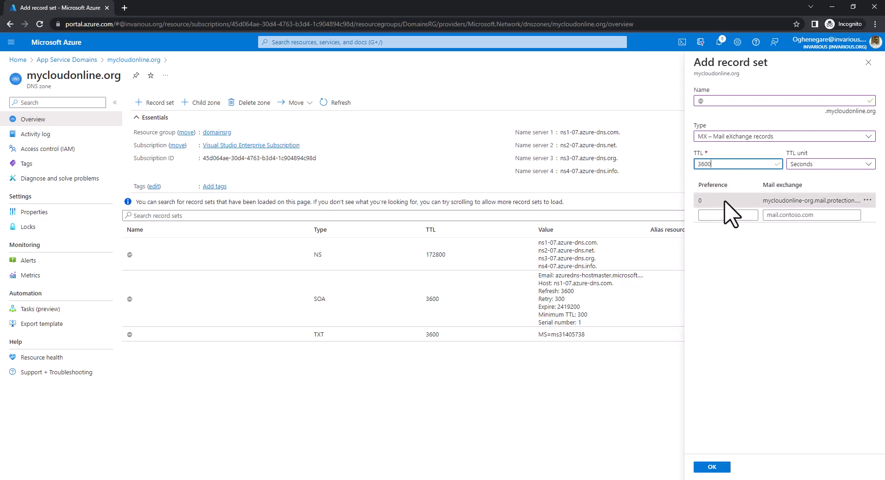
left_click(714, 466)
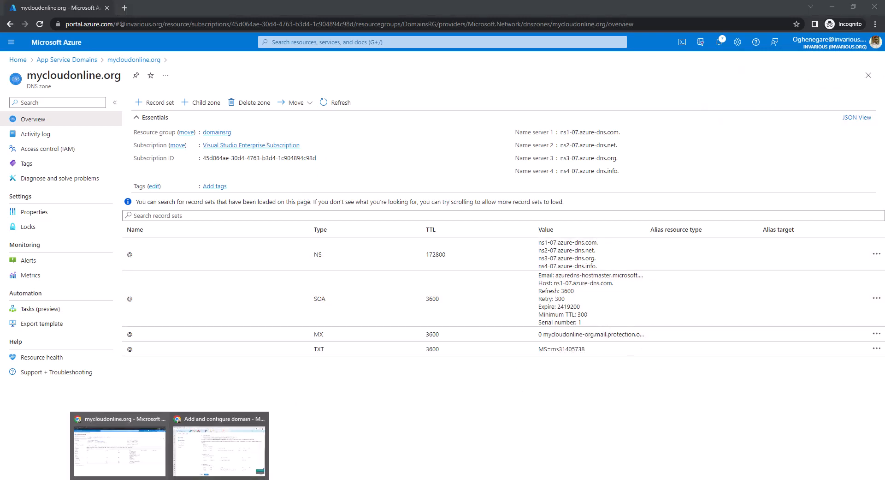
Copy the expected SPF TXT value from the Microsoft 365 admin center and return to the Azure DNS zone
left_click(214, 450)
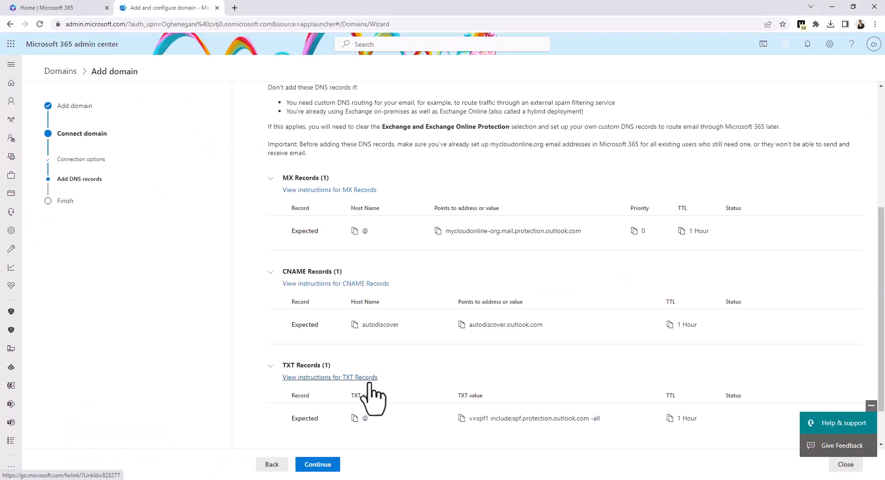
scroll(410, 394, "down", 1)
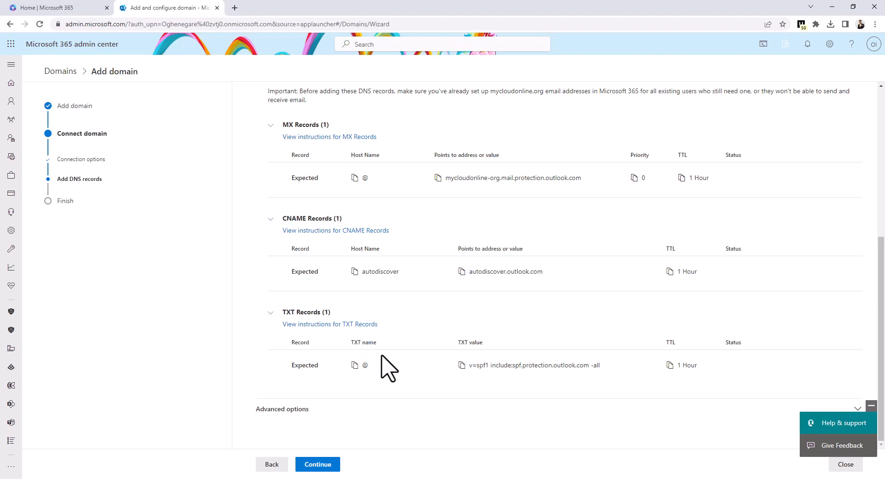
left_click(459, 367)
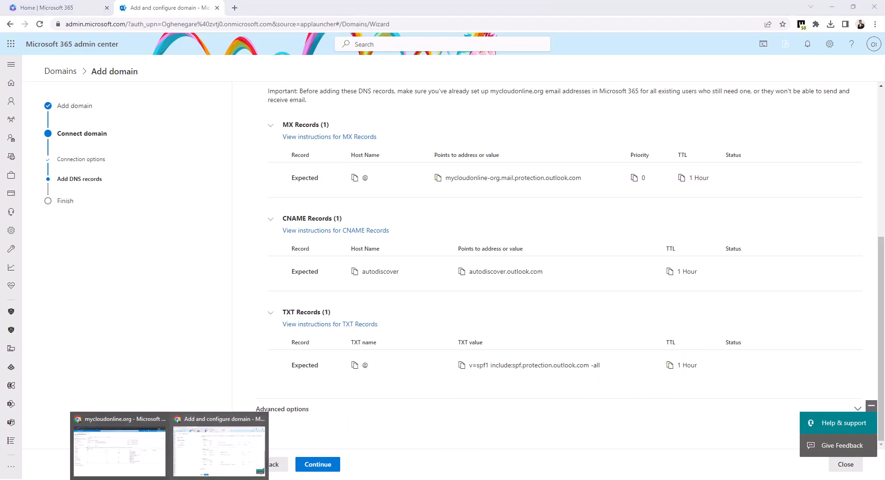
left_click(132, 450)
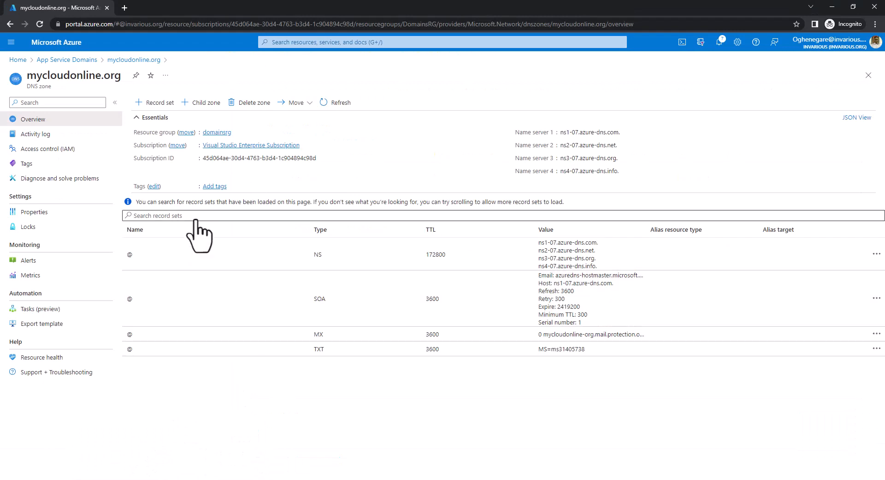
left_click(155, 105)
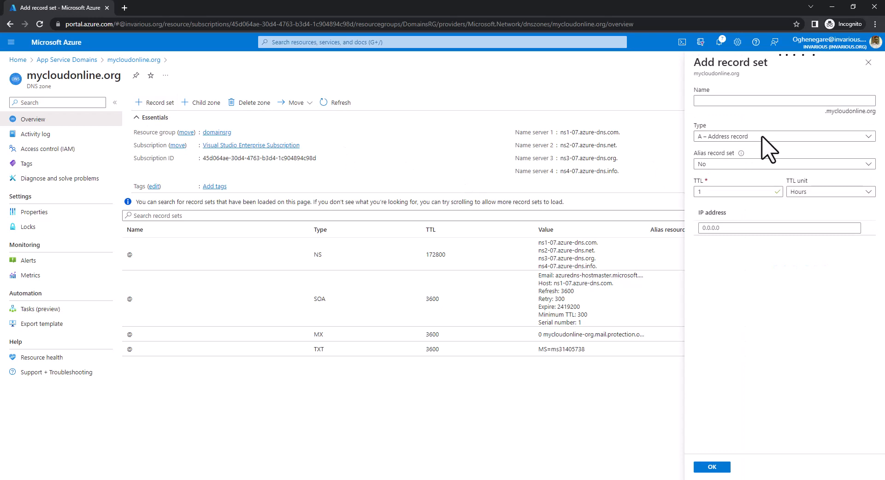
left_click(805, 138)
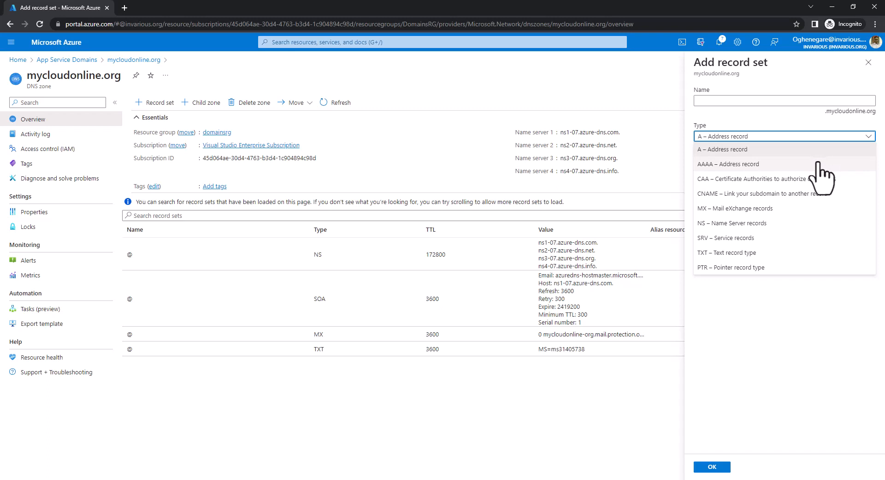
left_click(867, 62)
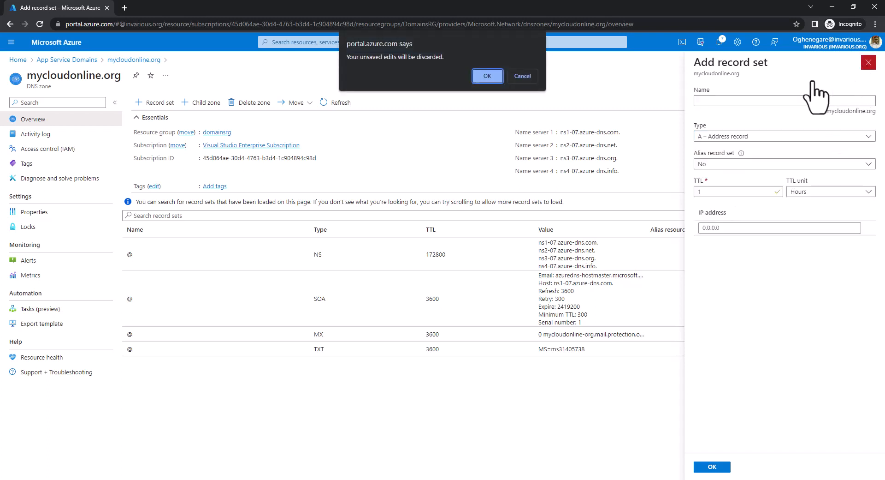
left_click(489, 76)
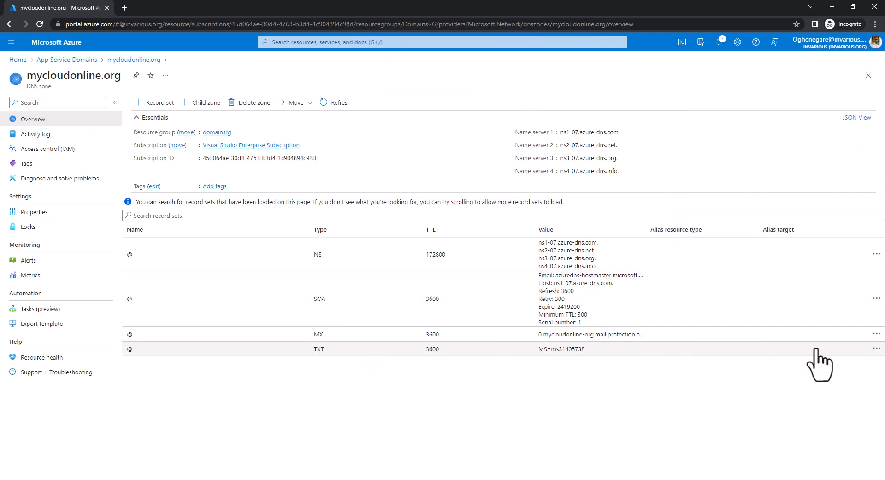
Open the existing @ TXT record of the mycloudonline.org zone and set its TTL to 3600 seconds
left_click(876, 349)
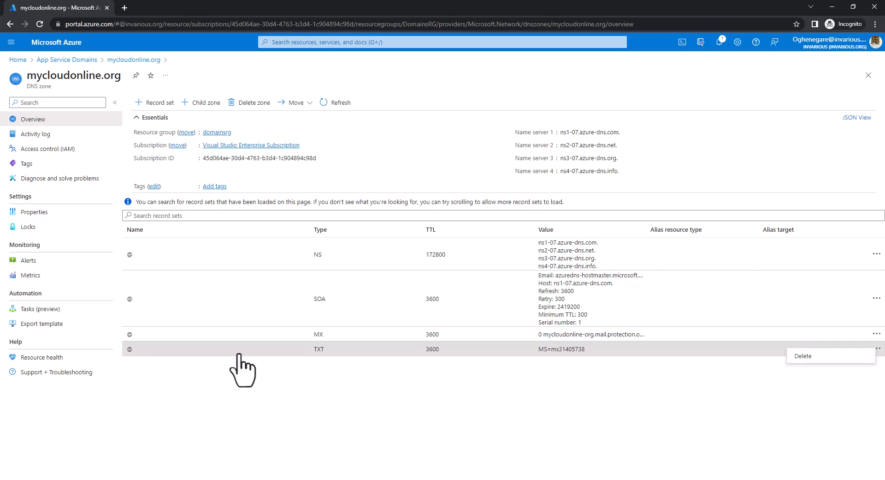
left_click(312, 349)
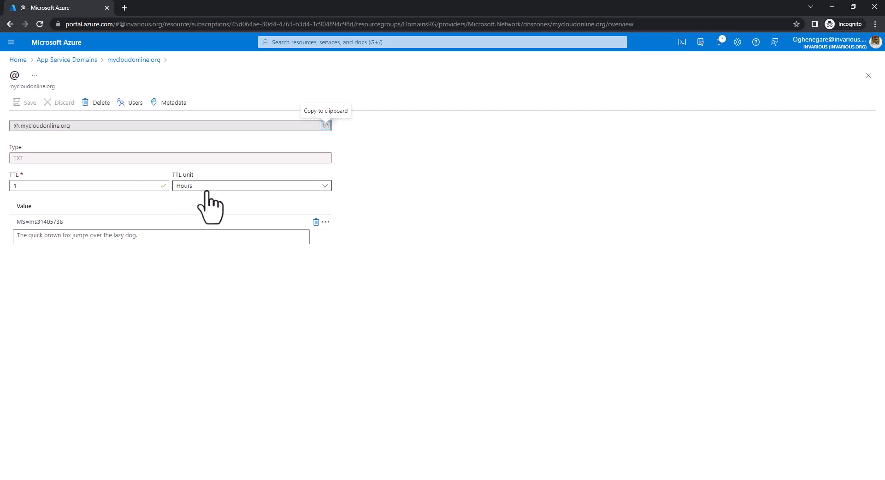
left_click(222, 187)
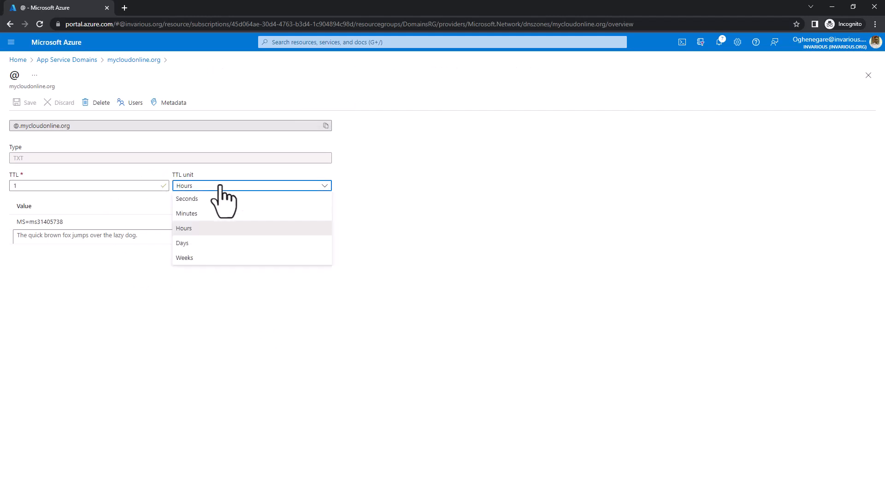
left_click(194, 199)
left_click(135, 185)
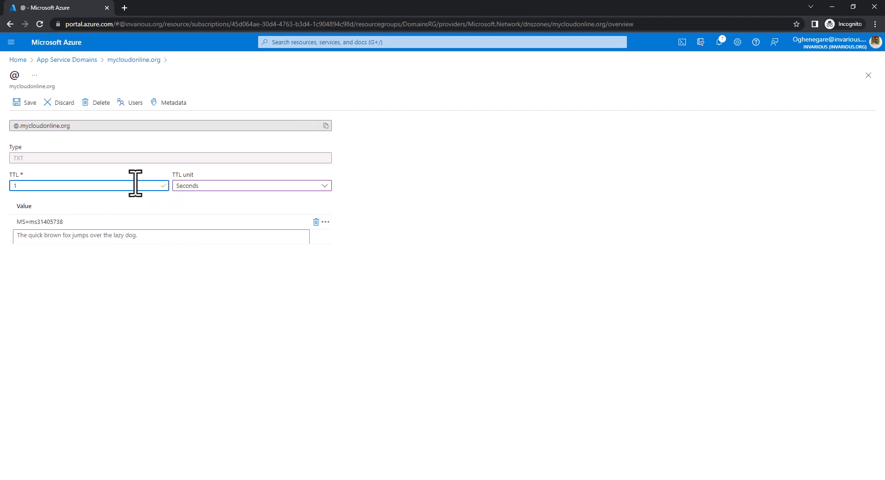
type("3600")
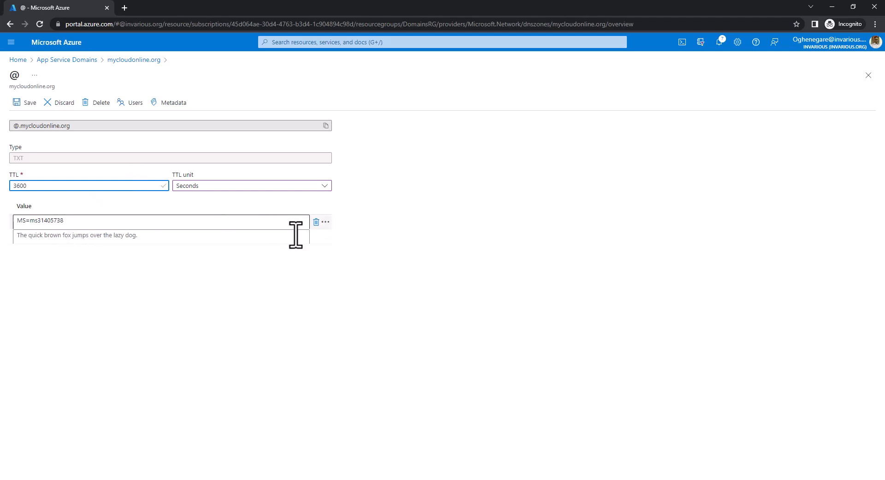
Replace the TXT record's verification value with v=spf1 include:spf.protection.outlook.com -all and save the record
left_click(316, 221)
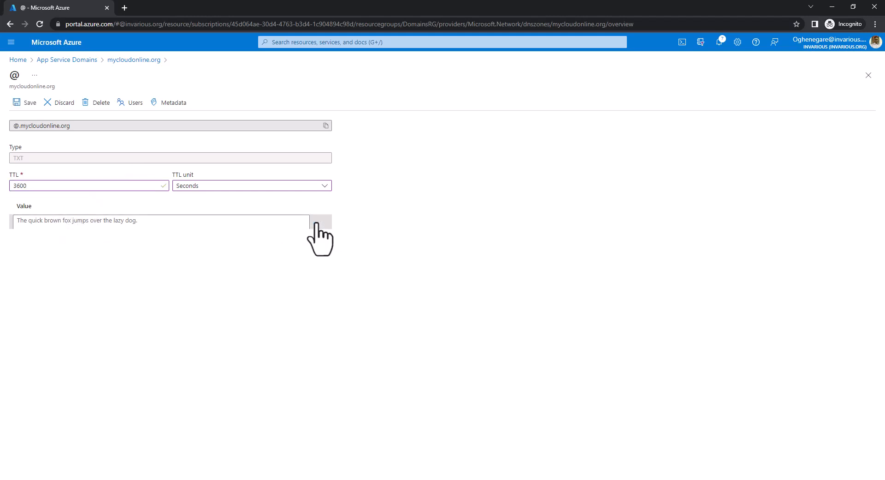
left_click(182, 222)
key("ctrl+v")
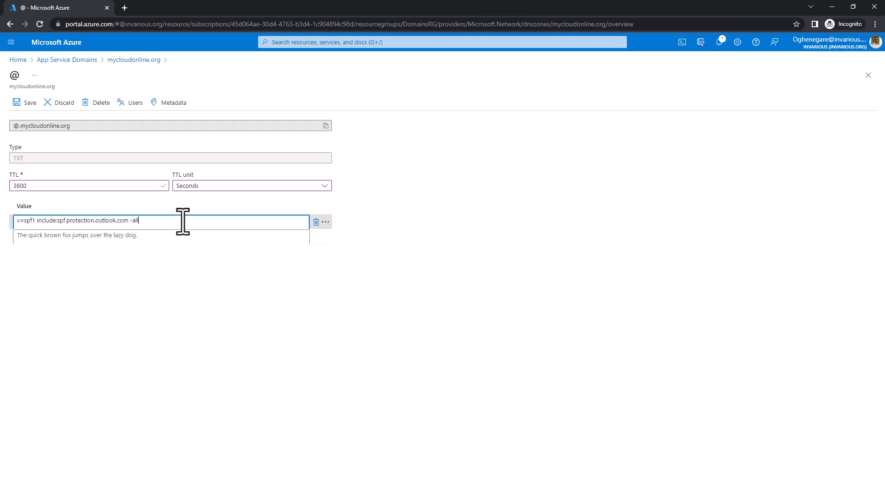
left_click(22, 103)
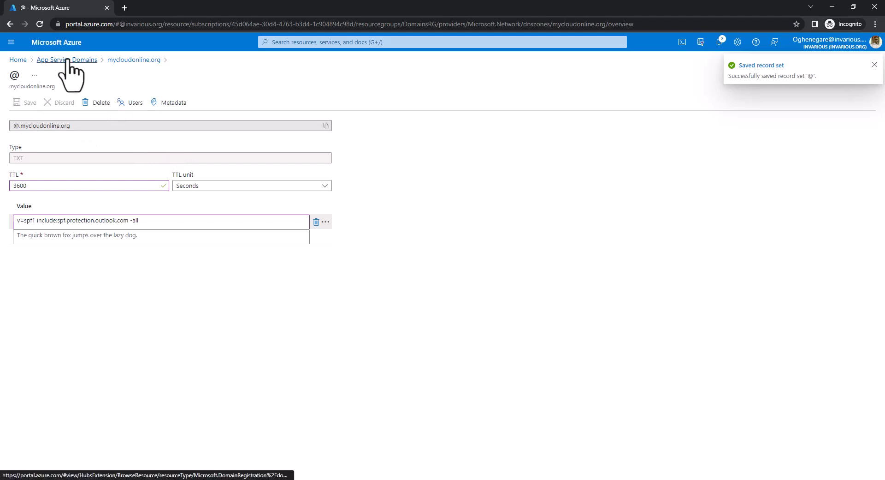
Return to the mycloudonline.org DNS zone, checking the expected CNAME record in the Microsoft 365 admin center before going back to Azure
left_click(126, 60)
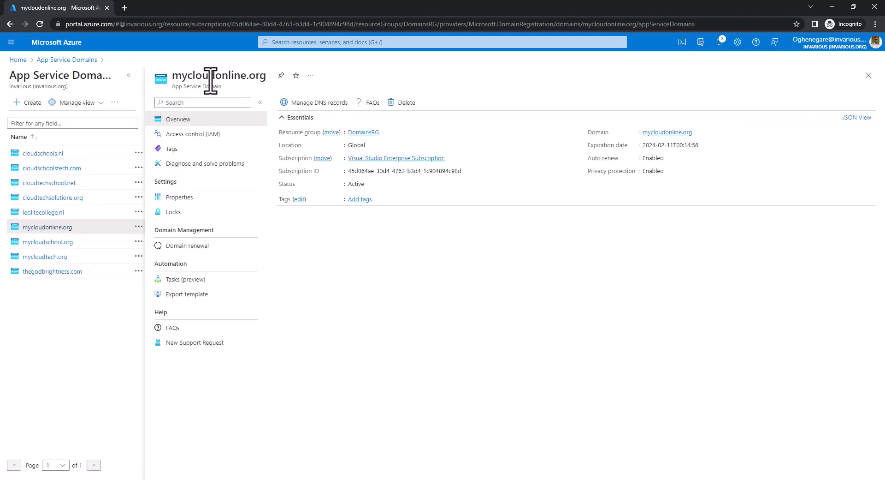
left_click(324, 104)
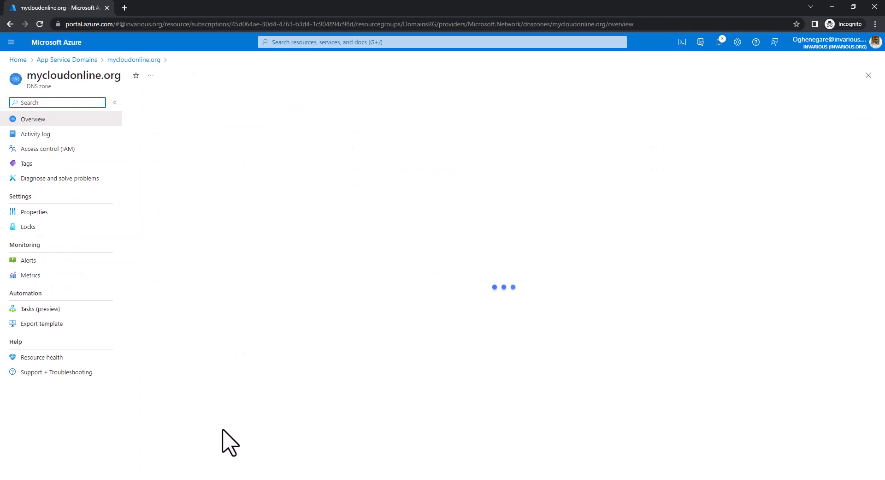
left_click(169, 479)
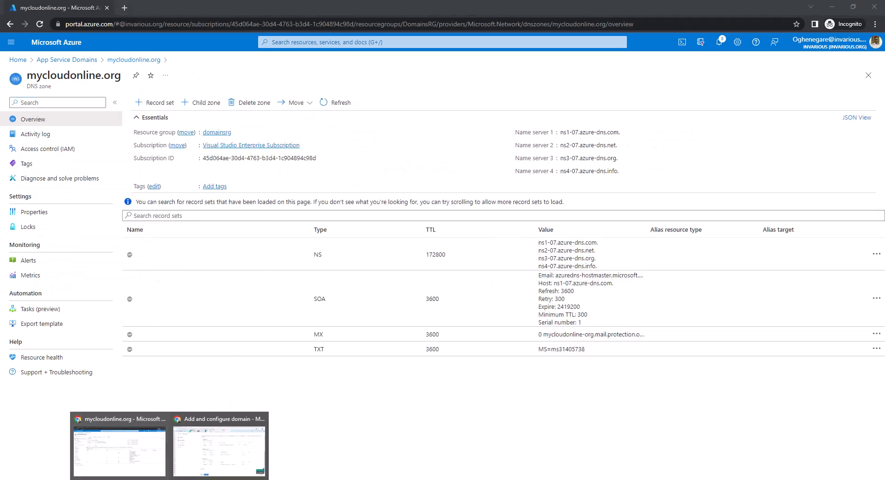
left_click(214, 455)
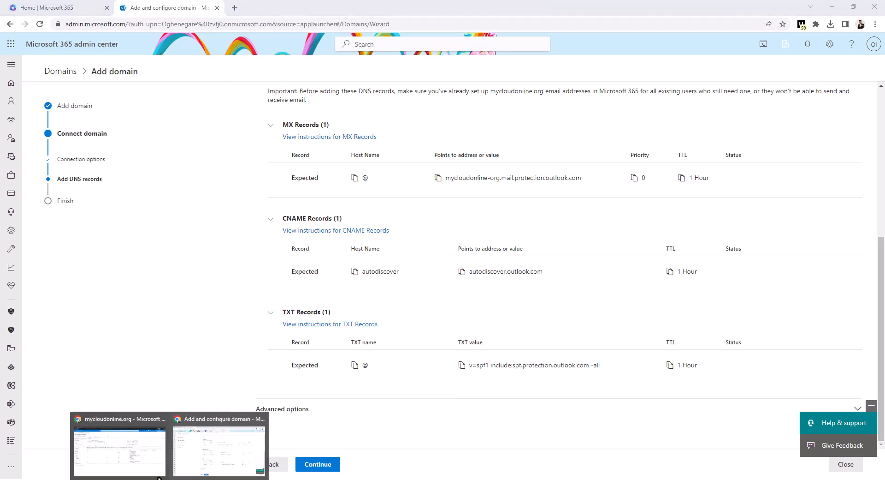
left_click(131, 458)
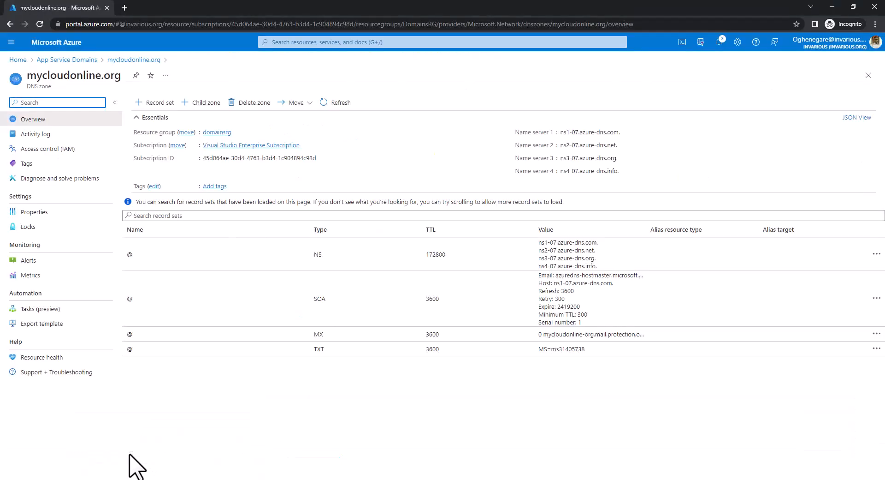
Start a new record set of type CNAME – Link your subdomain to another record, keeping the alias record set option at No
left_click(157, 103)
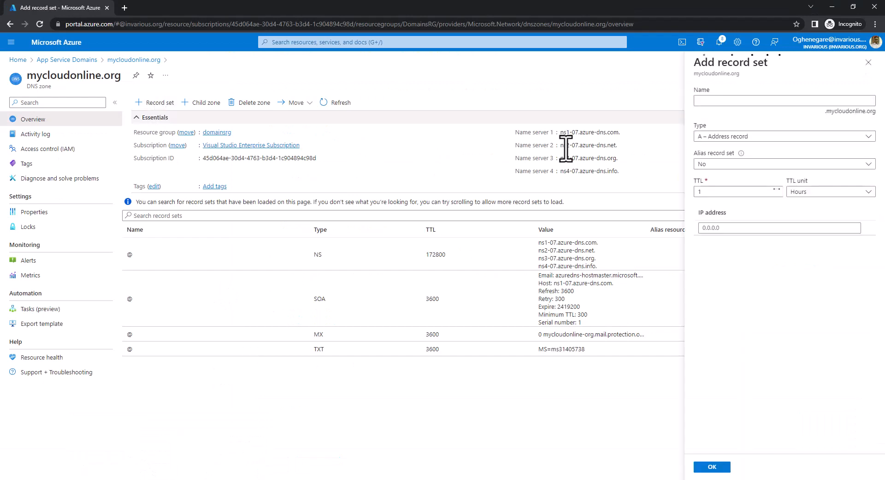
left_click(742, 137)
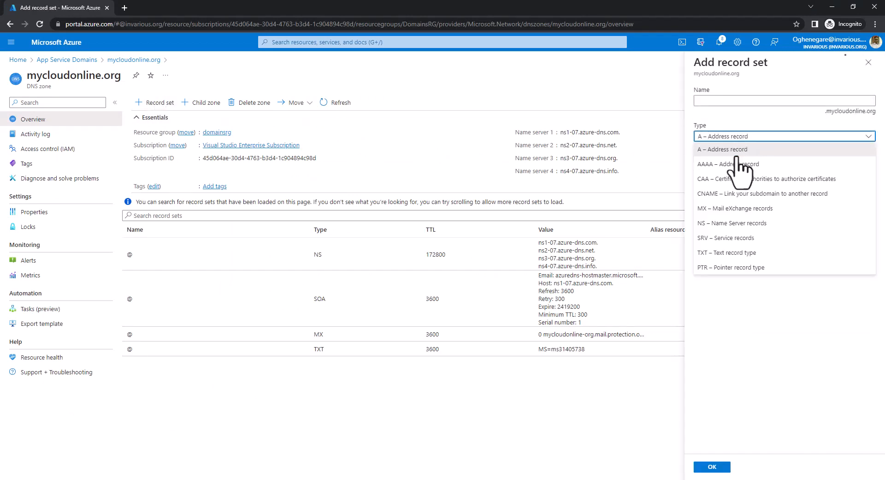
left_click(741, 196)
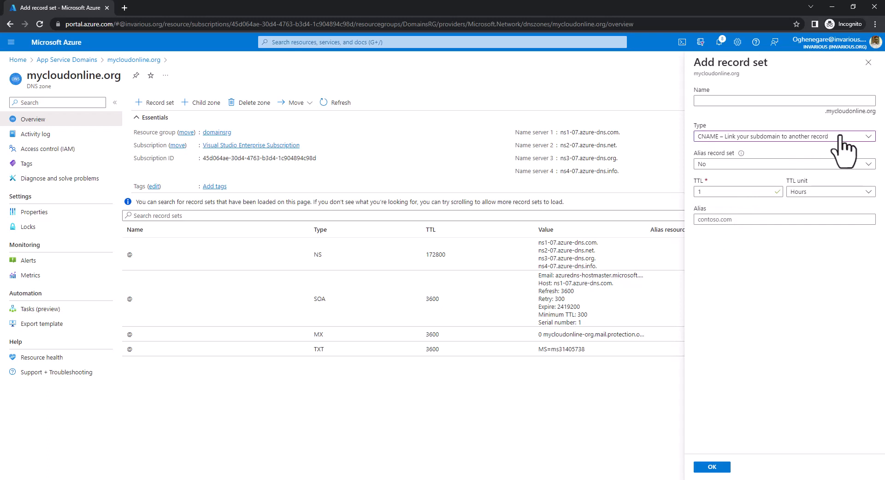
left_click(867, 139)
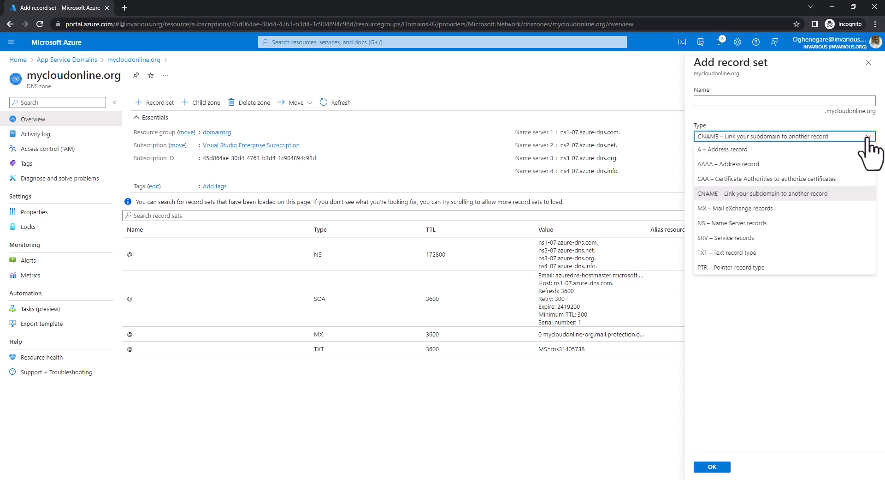
left_click(780, 195)
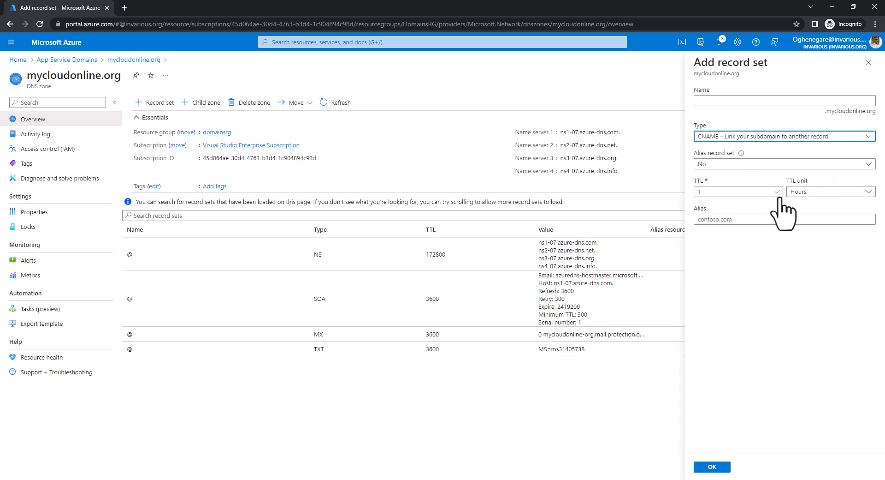
left_click(733, 165)
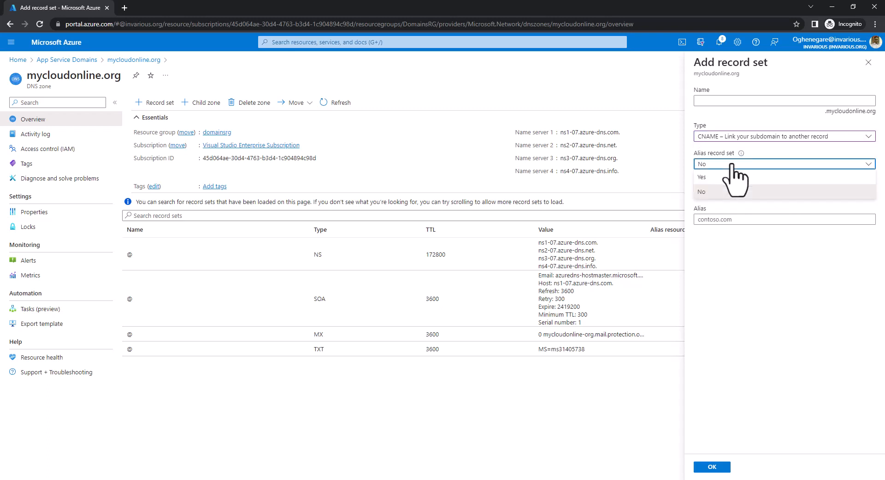
Name the CNAME record autodiscover, set its alias to autodiscover.outlook.com, create it and refresh the record list
left_click(728, 100)
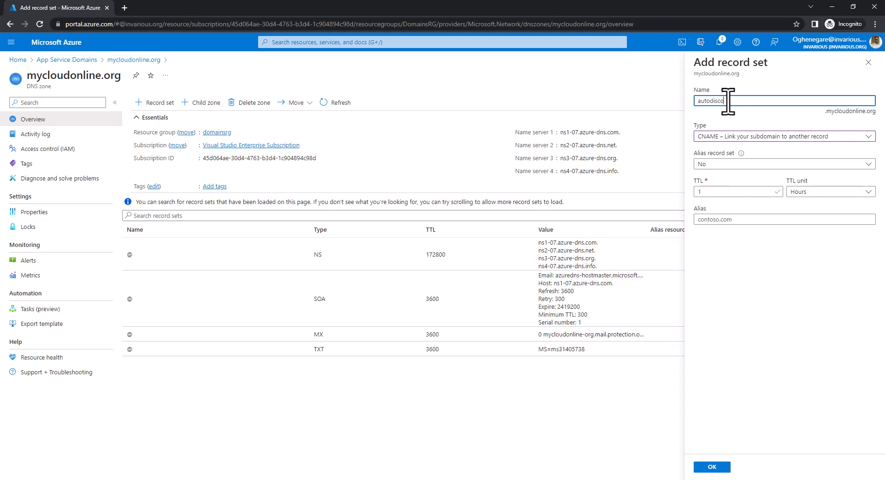
left_click(747, 220)
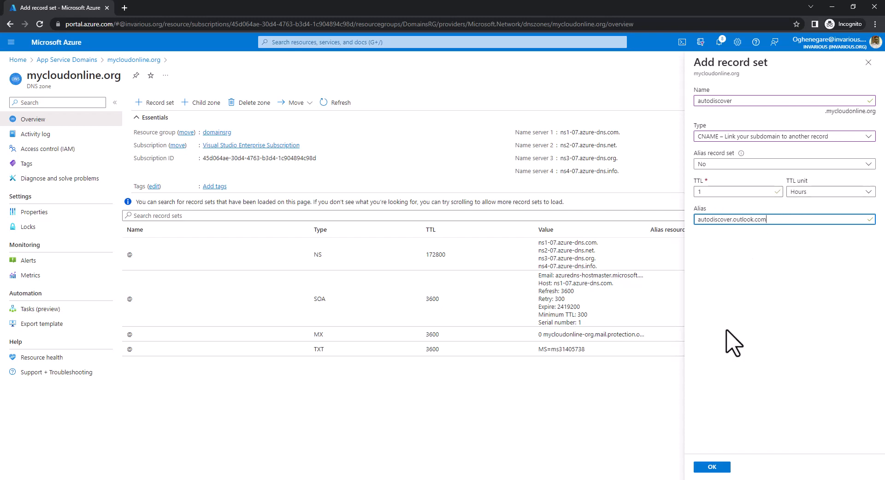
left_click(718, 467)
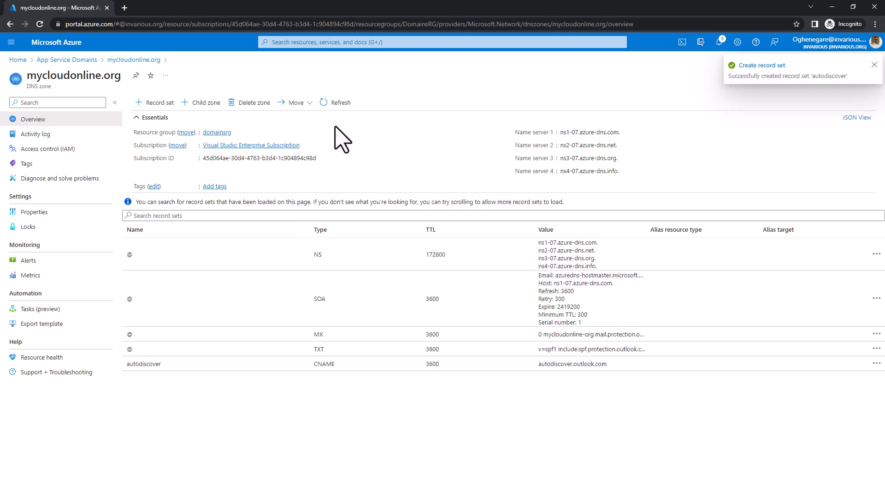
left_click(334, 104)
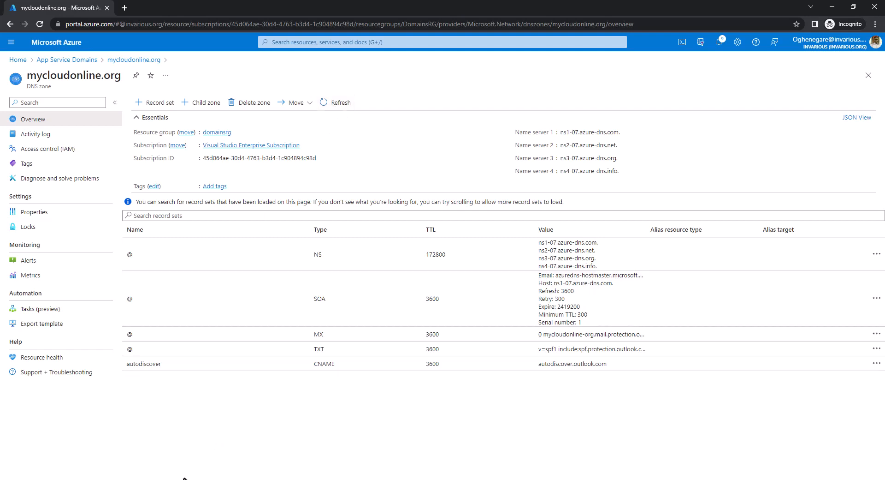
Switch to the Microsoft 365 admin center, continue past the DNS records page and finish the domain setup
left_click(215, 403)
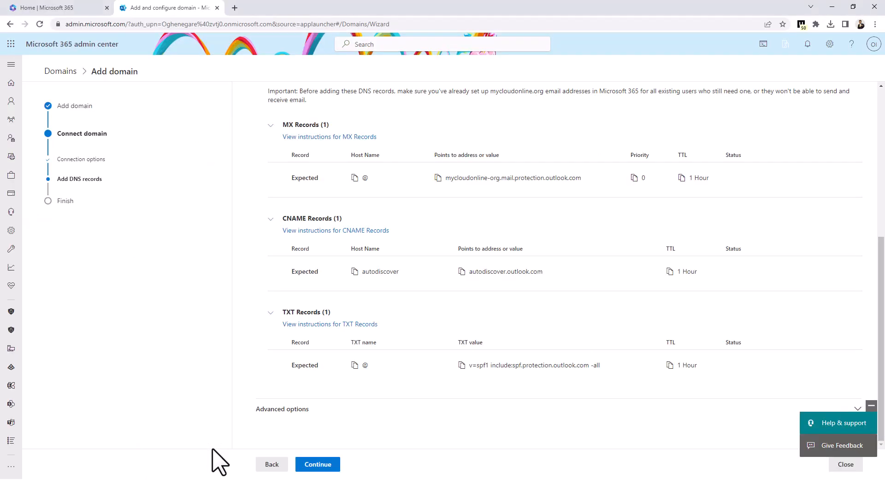
left_click(317, 466)
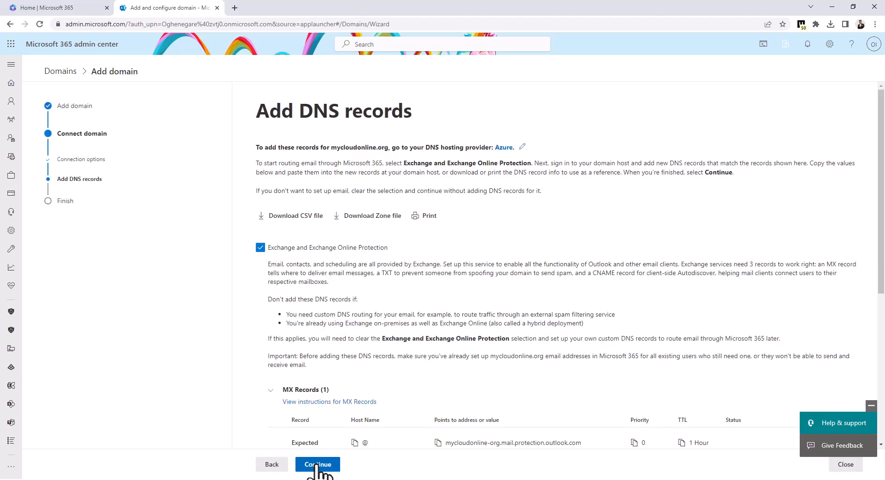
left_click(318, 463)
scroll(415, 405, "down", 4)
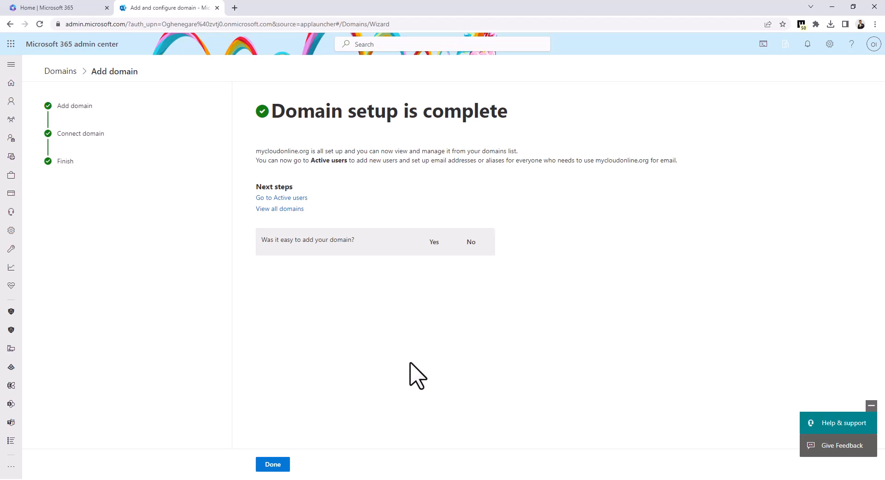
left_click(273, 465)
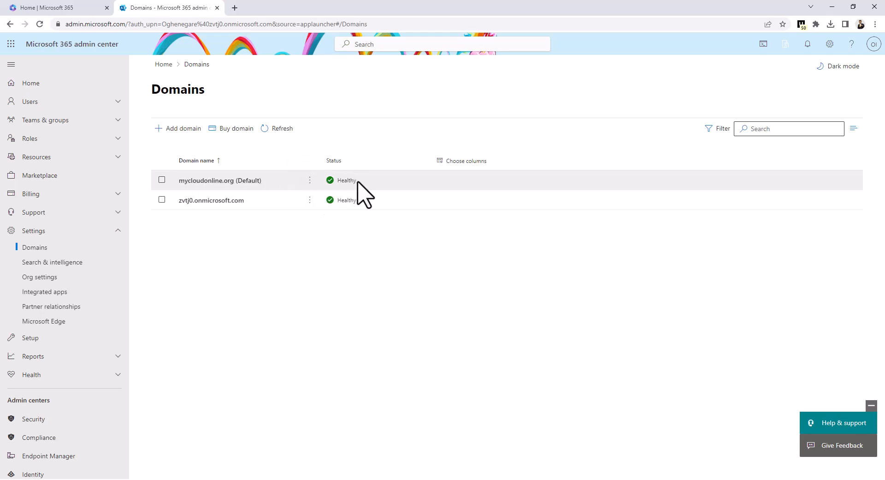
Check the status of mycloudonline.org in the domains list, then open its details and review its Microsoft Exchange DNS records
double_click(334, 181)
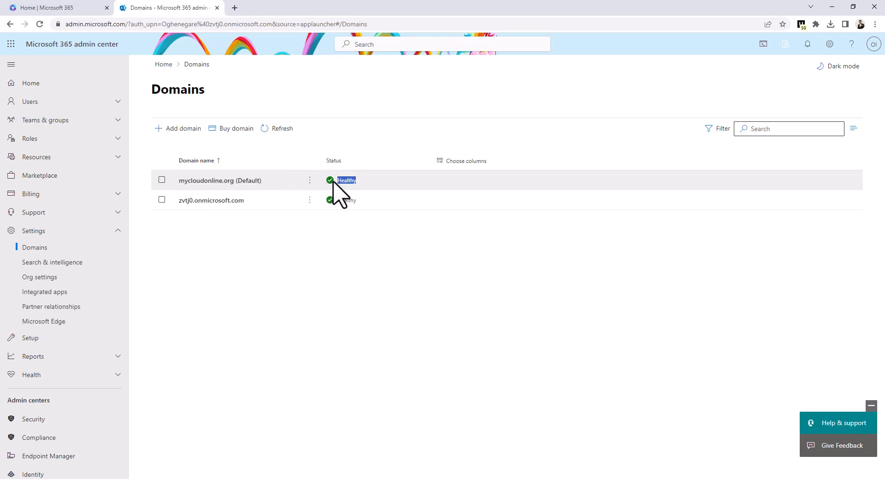
left_click(360, 182)
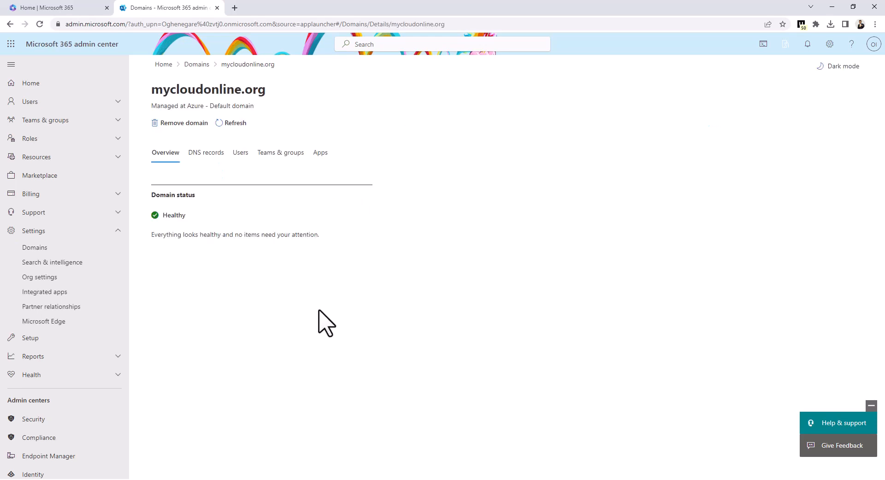
left_click(211, 153)
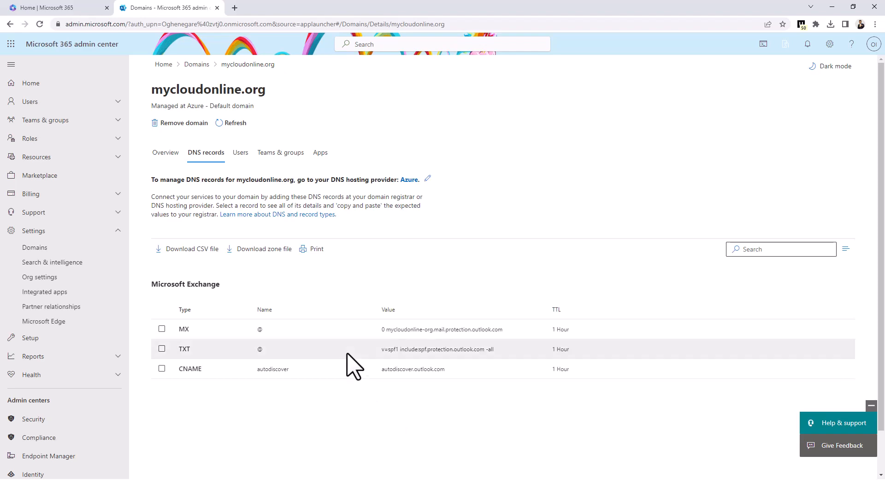
scroll(347, 346, "down", 1)
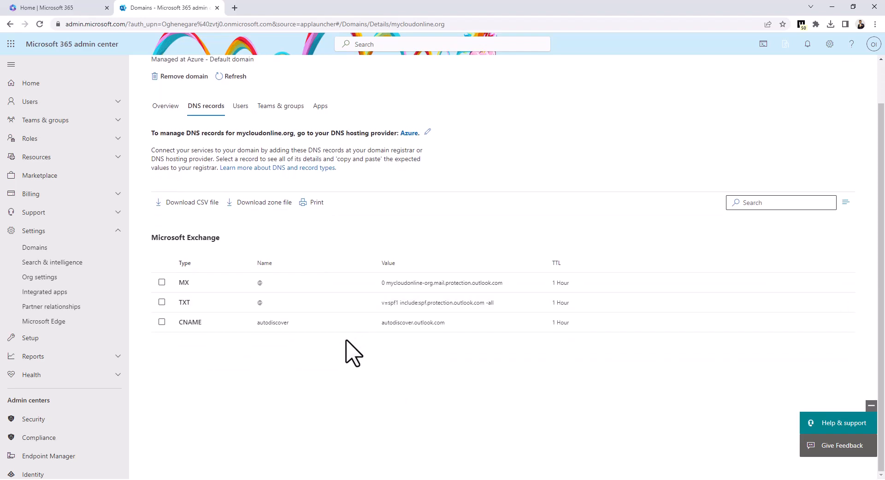
Leave the domain's details for the domains list, go to the active users and open the details of the user with initials SA
scroll(354, 353, "up", 1)
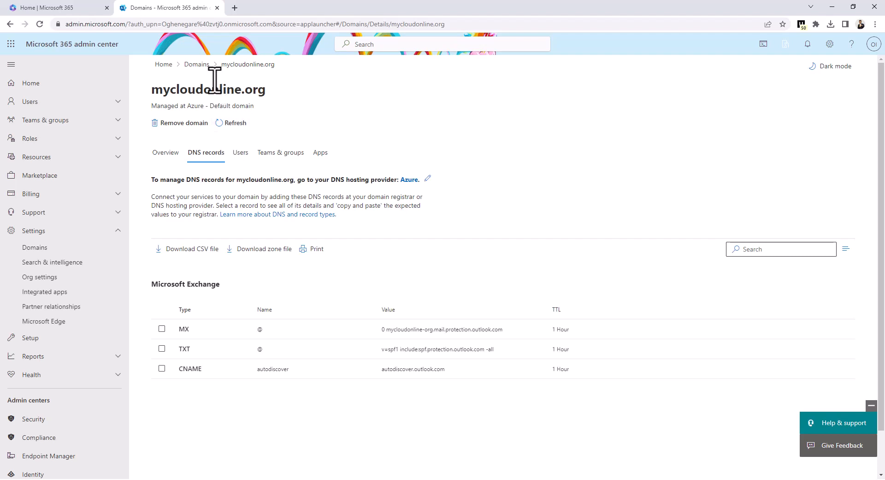
left_click(193, 64)
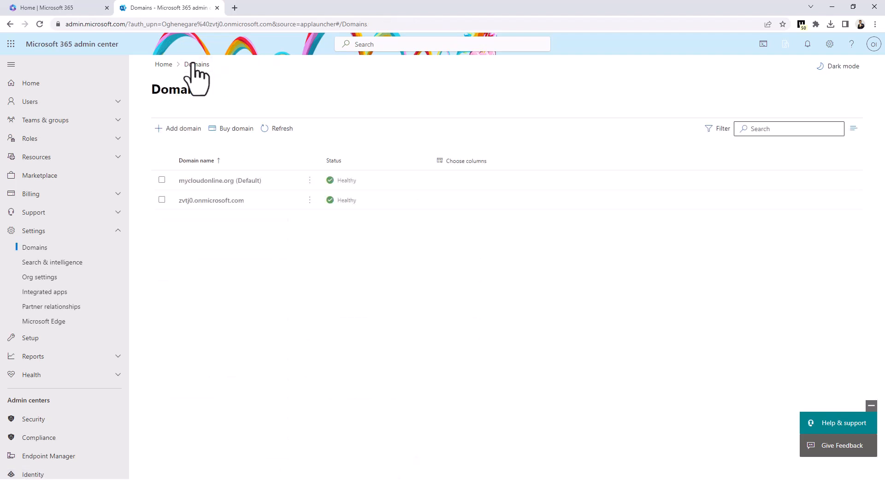
left_click(44, 107)
left_click(39, 119)
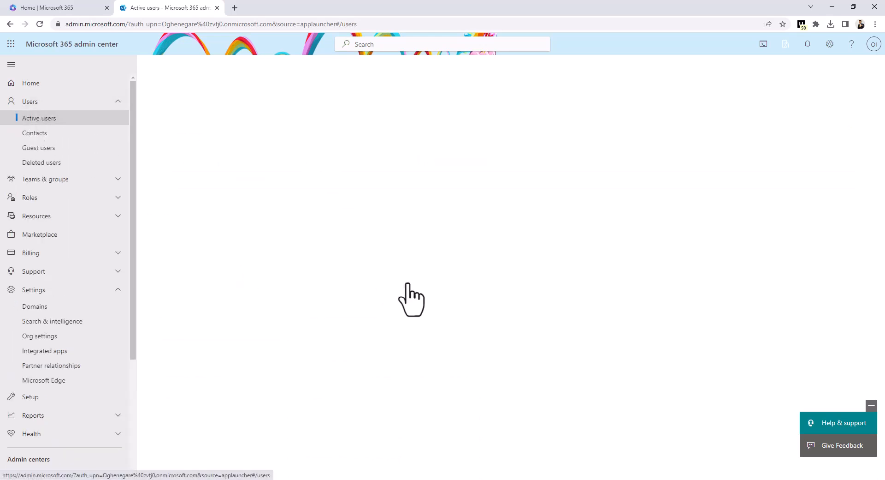
left_click(874, 45)
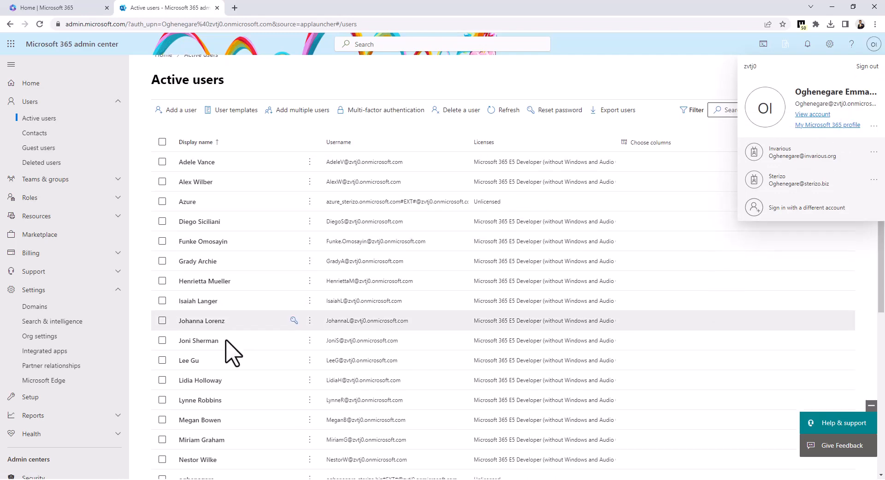
scroll(233, 351, "down", 3)
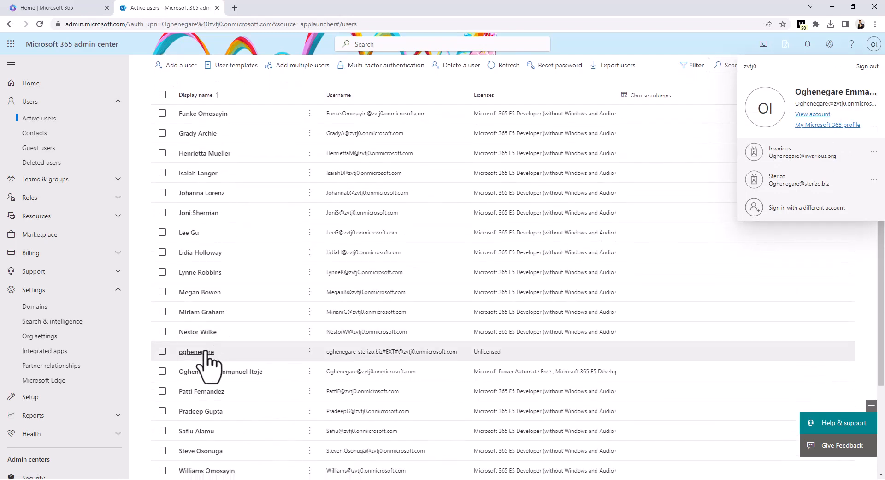
left_click(193, 430)
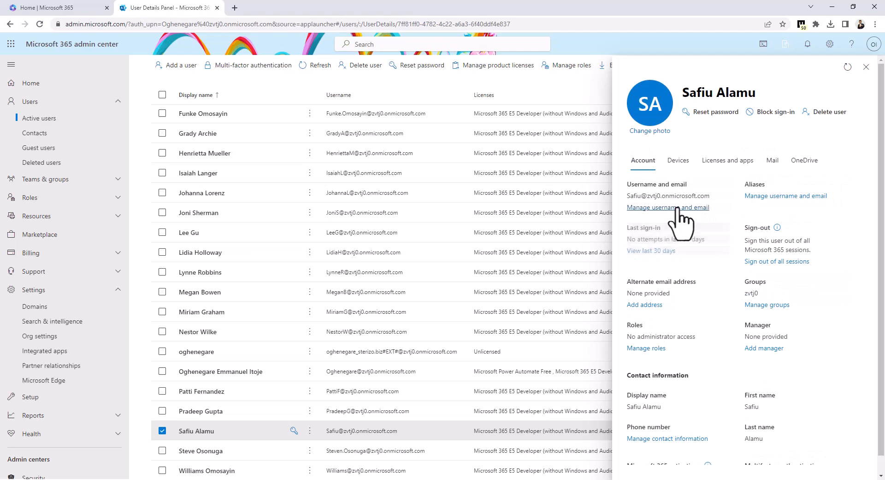
Change the domain of the user's primary email address and username to mycloudonline.org and save the changes
left_click(677, 208)
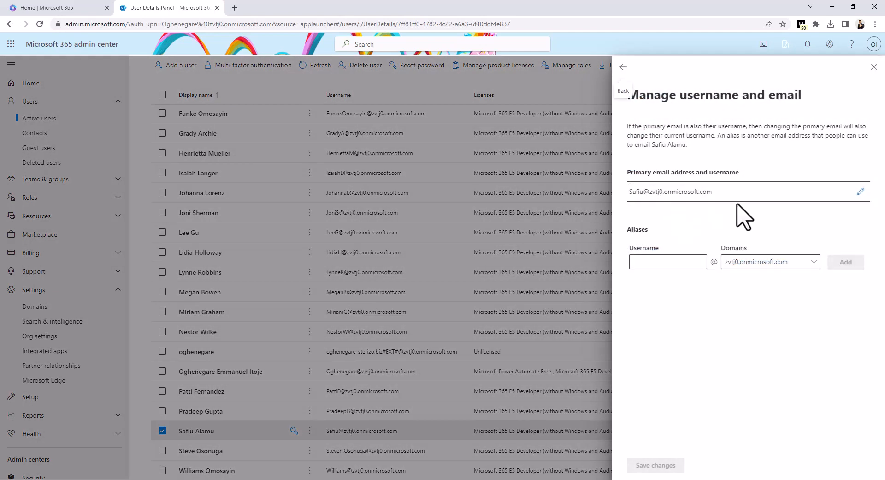
left_click(861, 191)
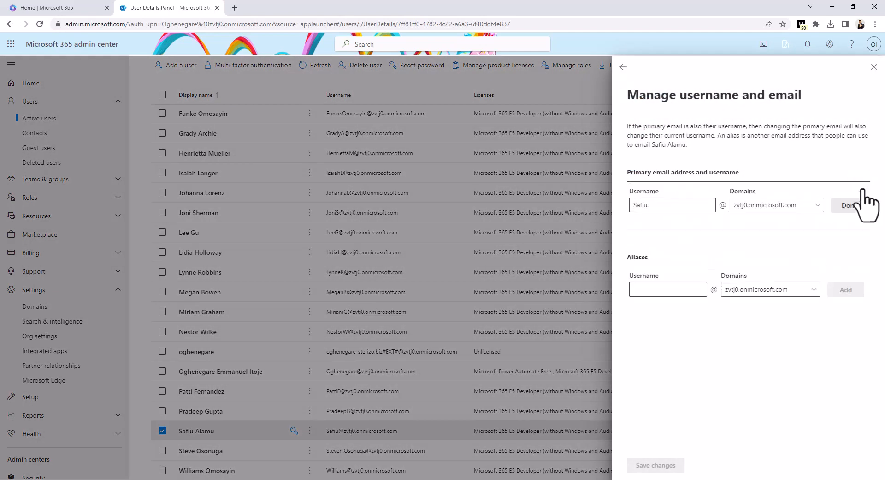
left_click(795, 209)
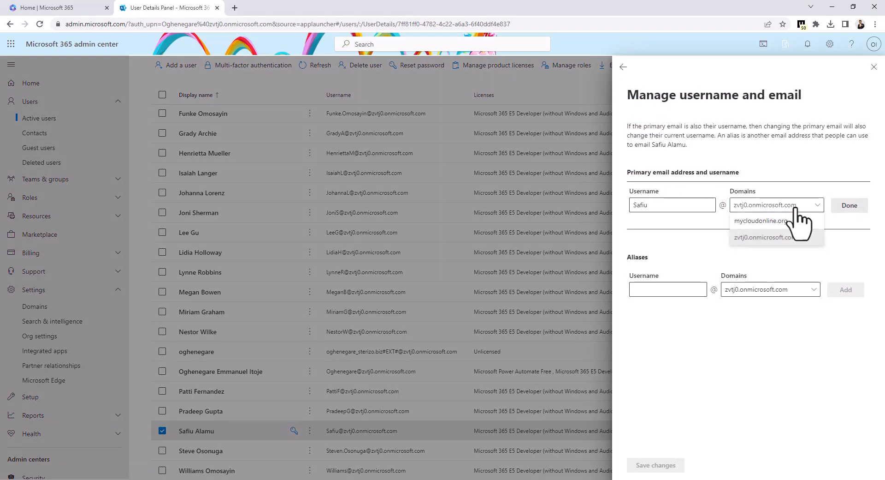
left_click(769, 223)
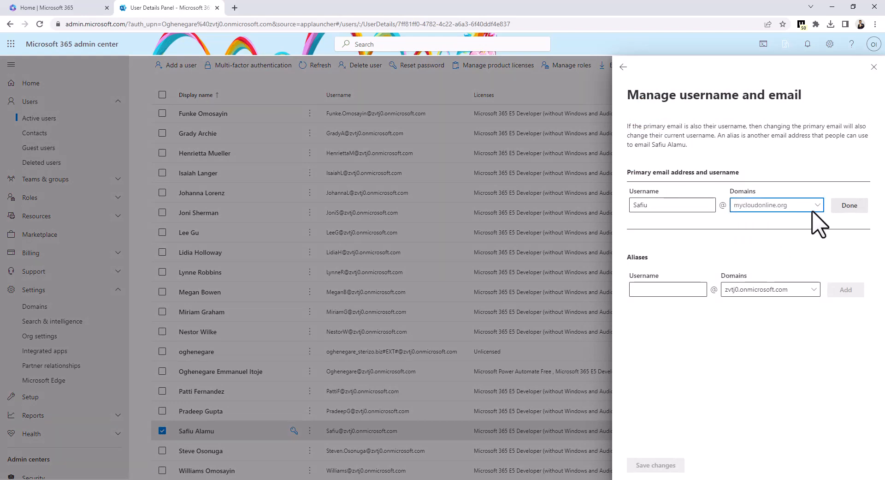
left_click(849, 205)
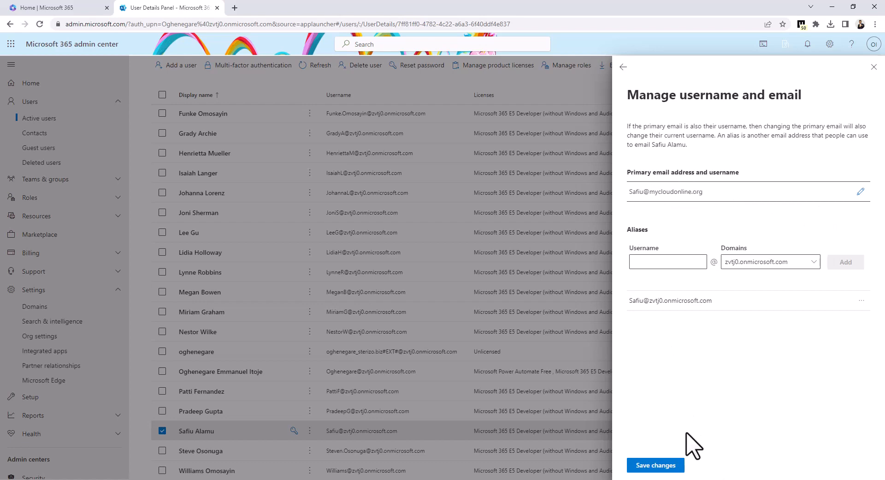
left_click(663, 466)
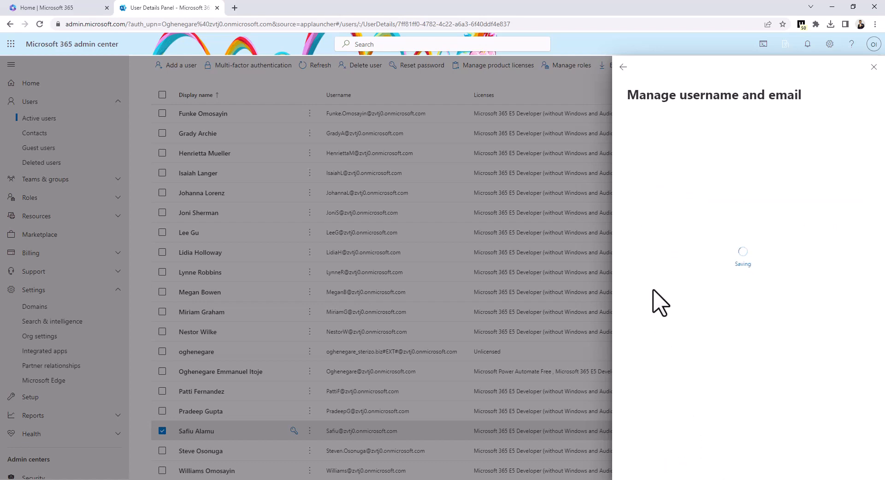